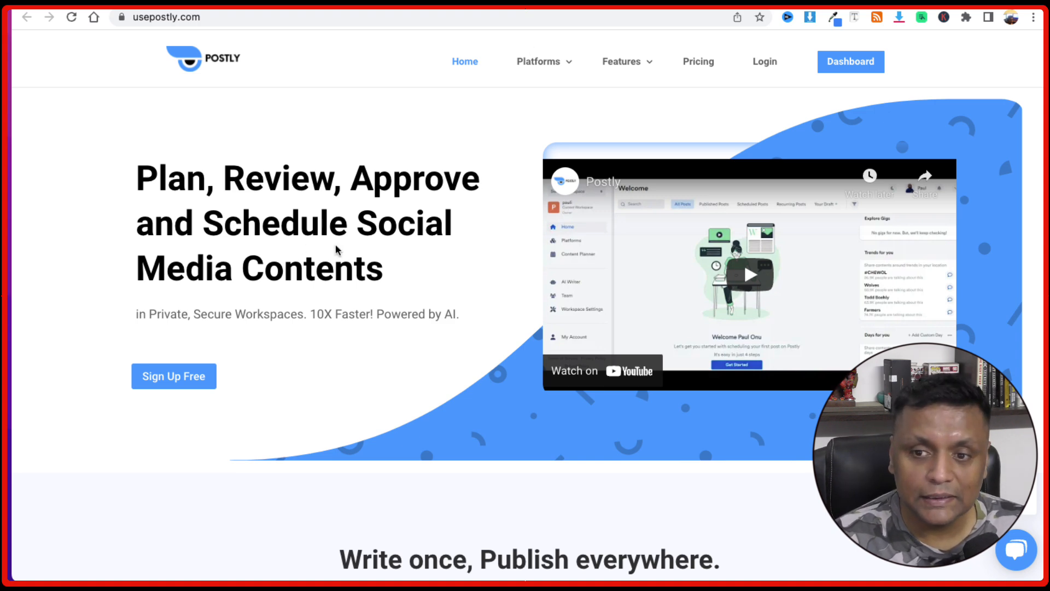
Step: Examine the Postly homepage, covering its main features, supported social networks, publishing tools and platform partners
scroll(336, 249, "down", 3)
scroll(336, 249, "up", 2)
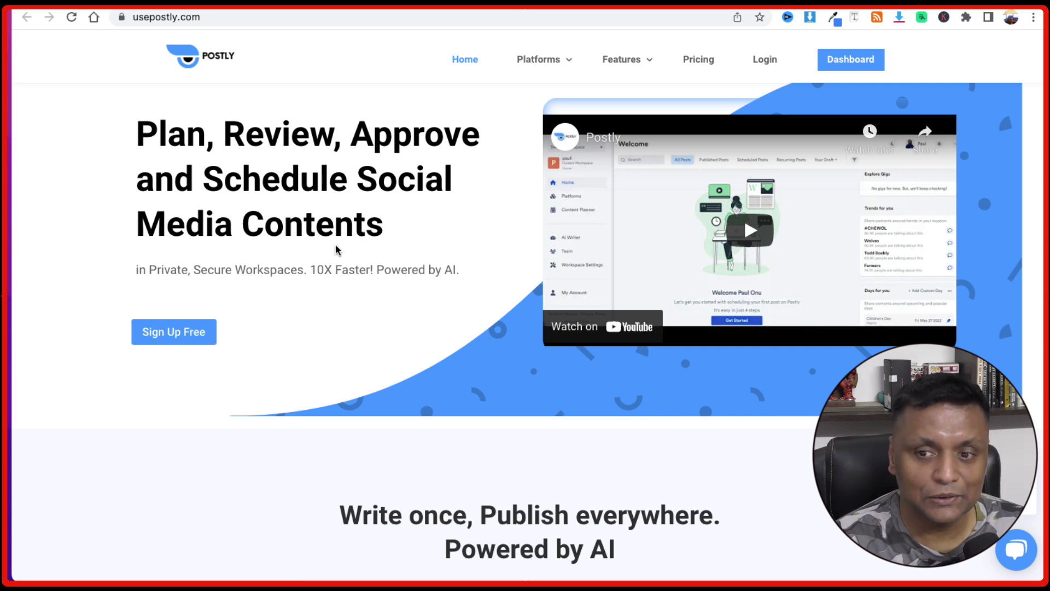
scroll(336, 247, "down", 3)
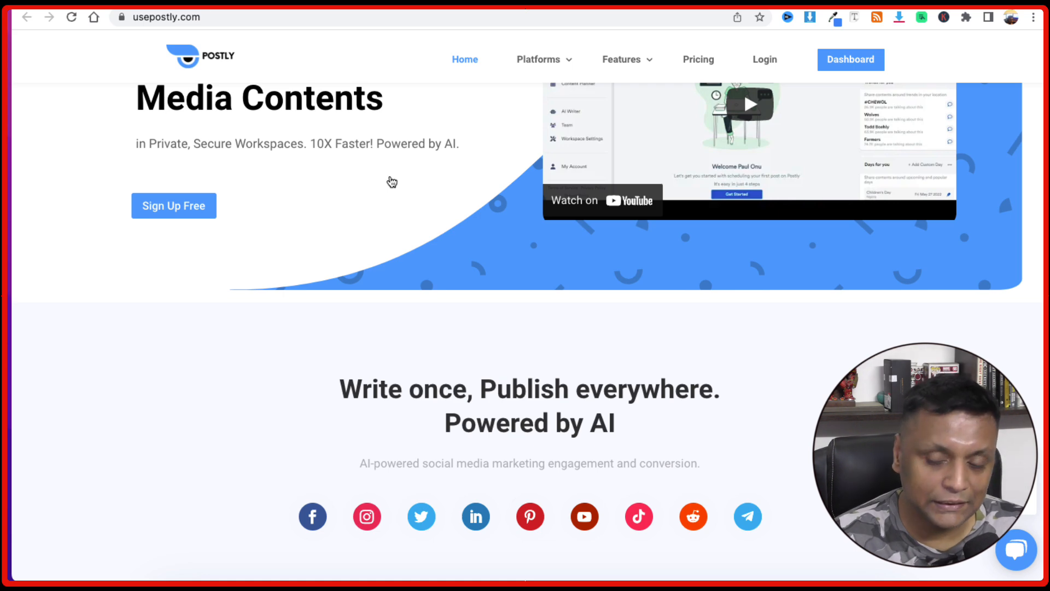
scroll(392, 182, "down", 3)
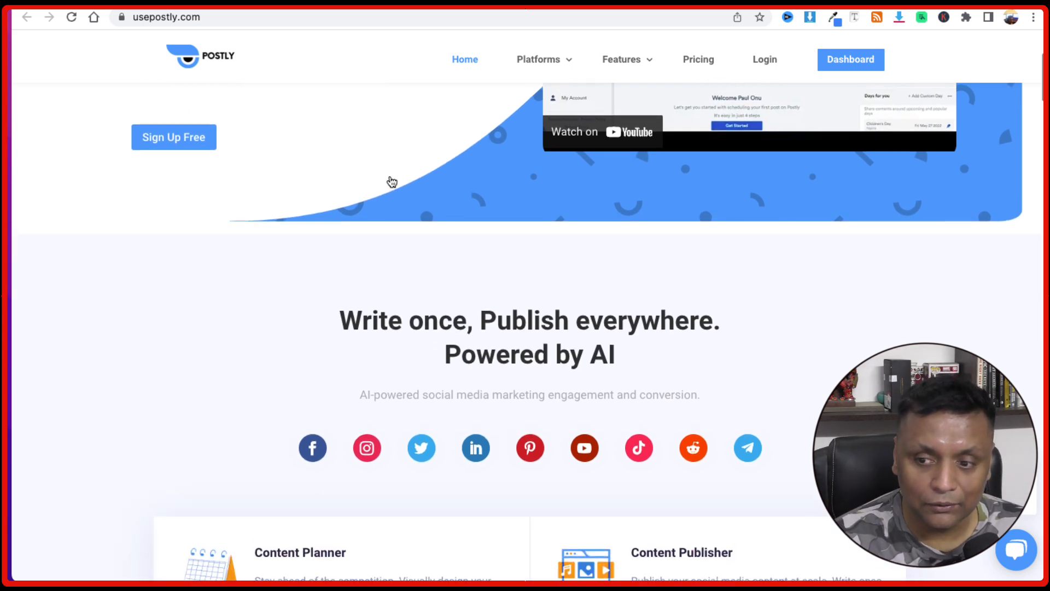
scroll(390, 176, "down", 5)
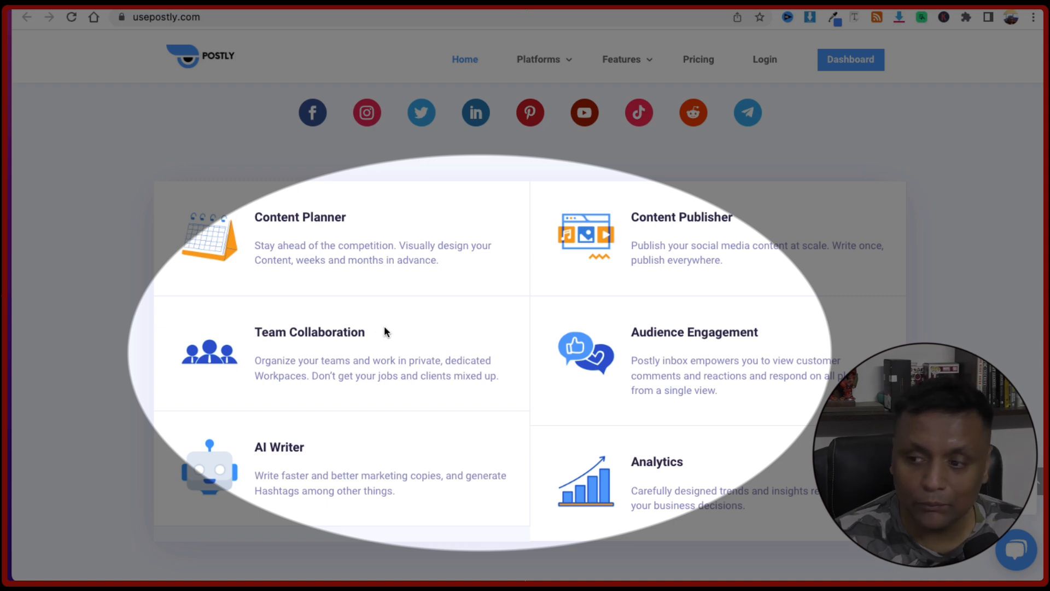
scroll(384, 355, "down", 4)
scroll(385, 359, "up", 1)
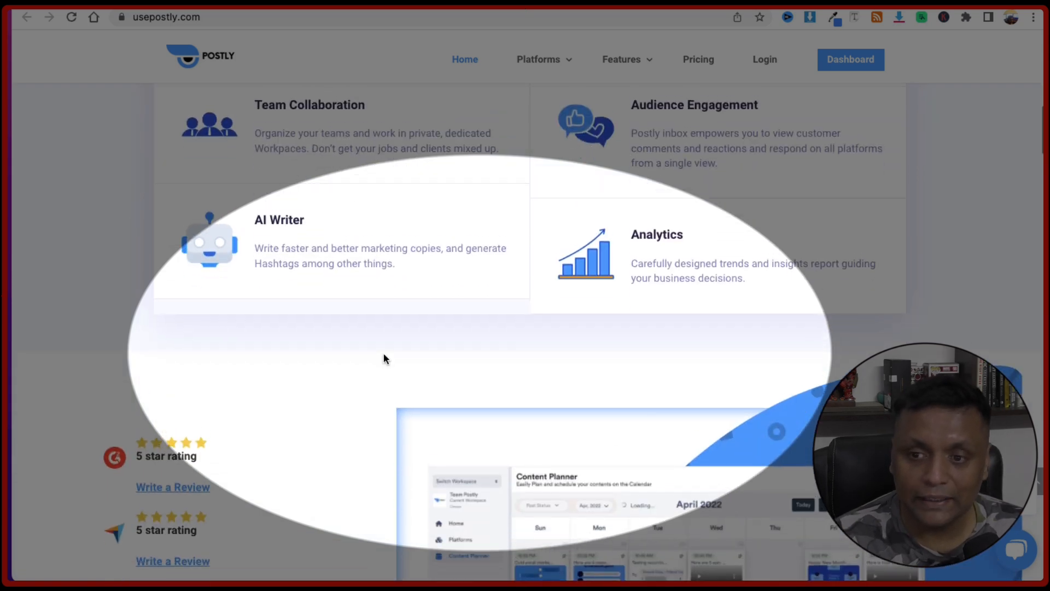
scroll(385, 359, "down", 8)
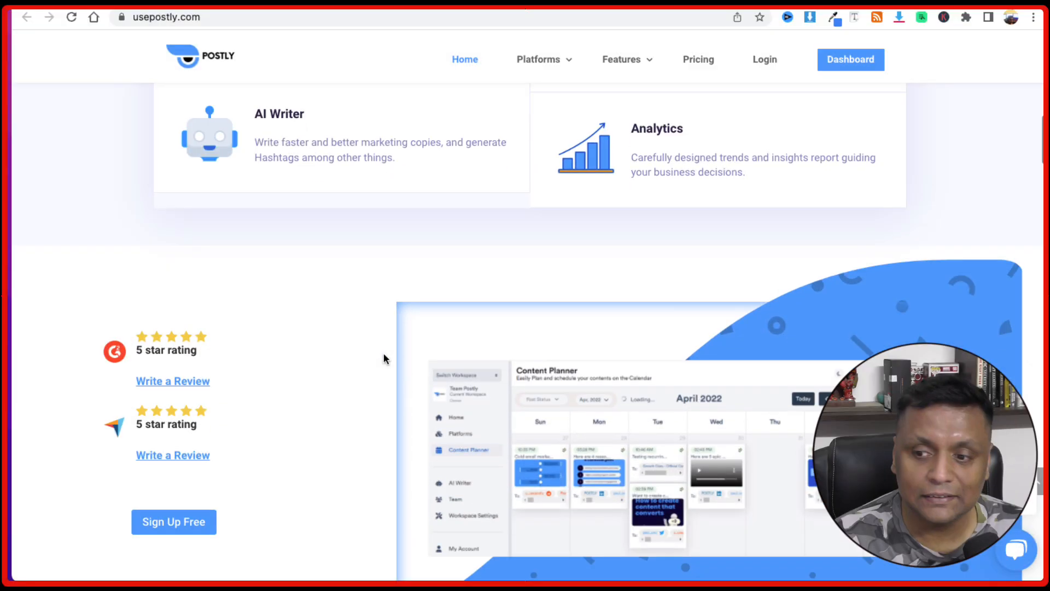
scroll(384, 359, "down", 3)
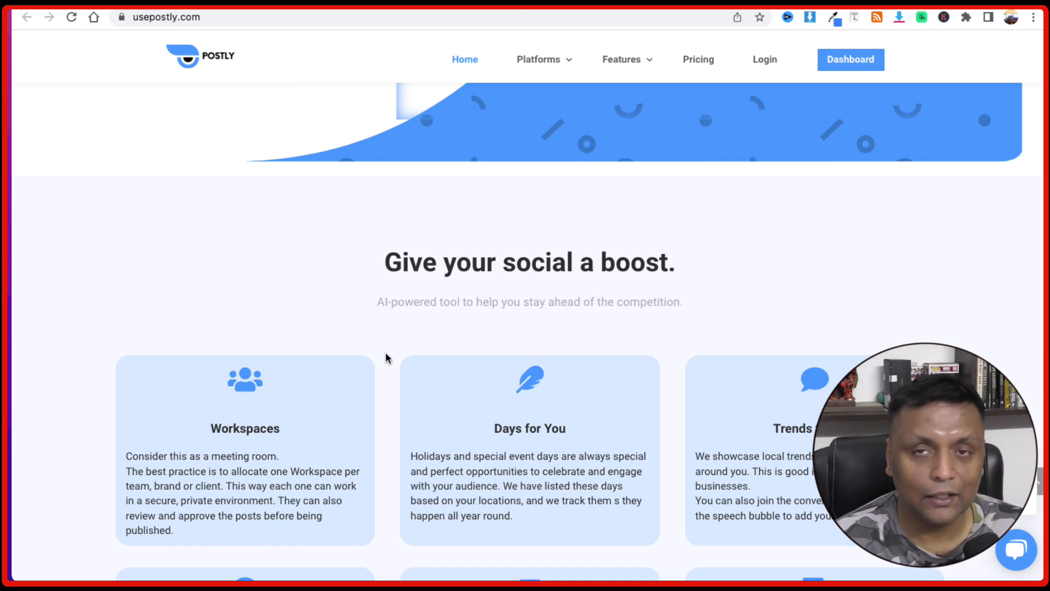
scroll(386, 358, "down", 10)
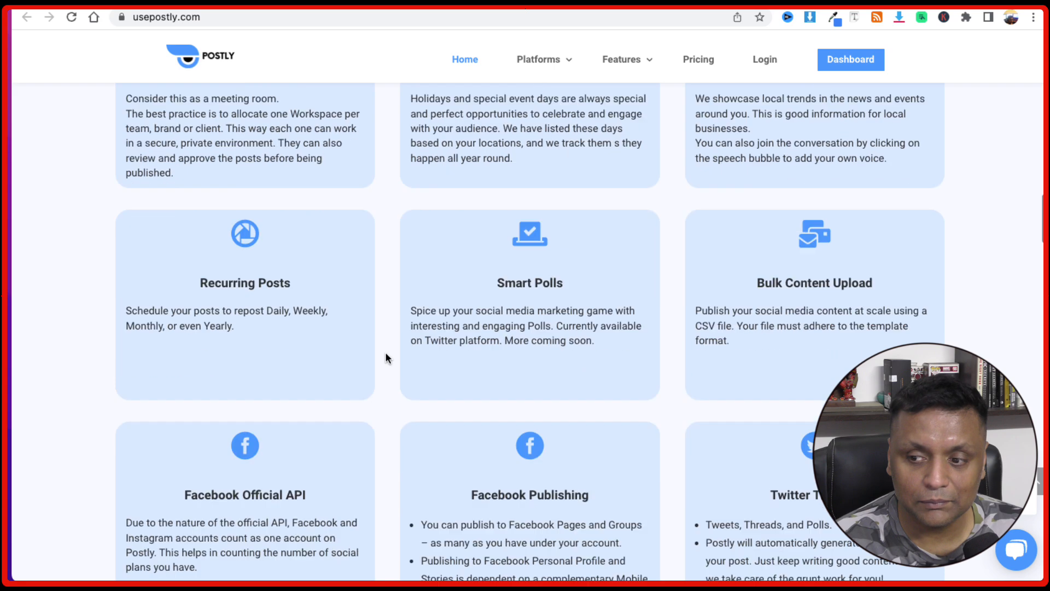
scroll(385, 357, "down", 6)
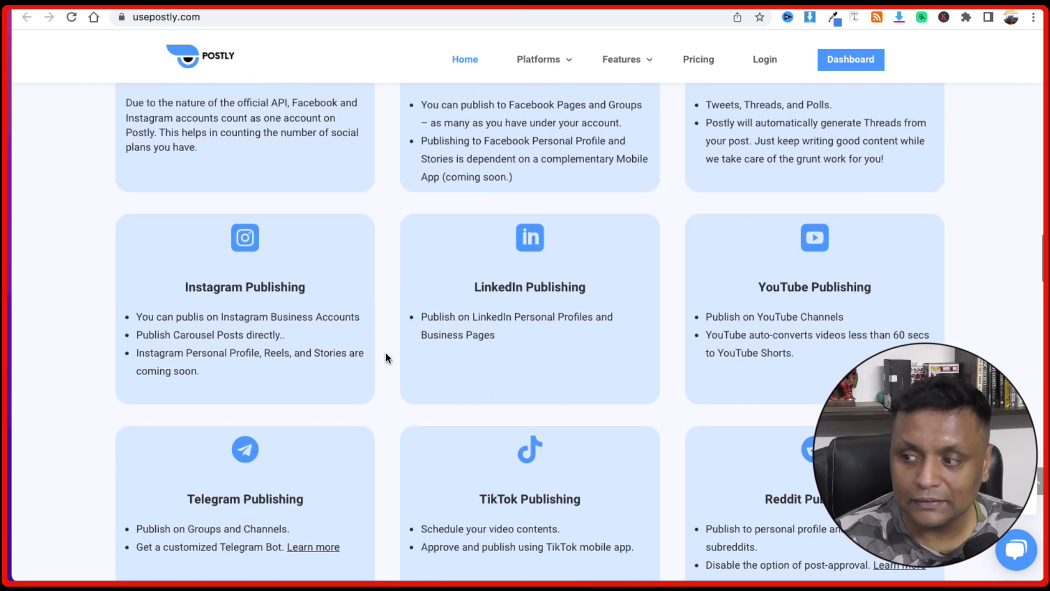
scroll(385, 357, "down", 7)
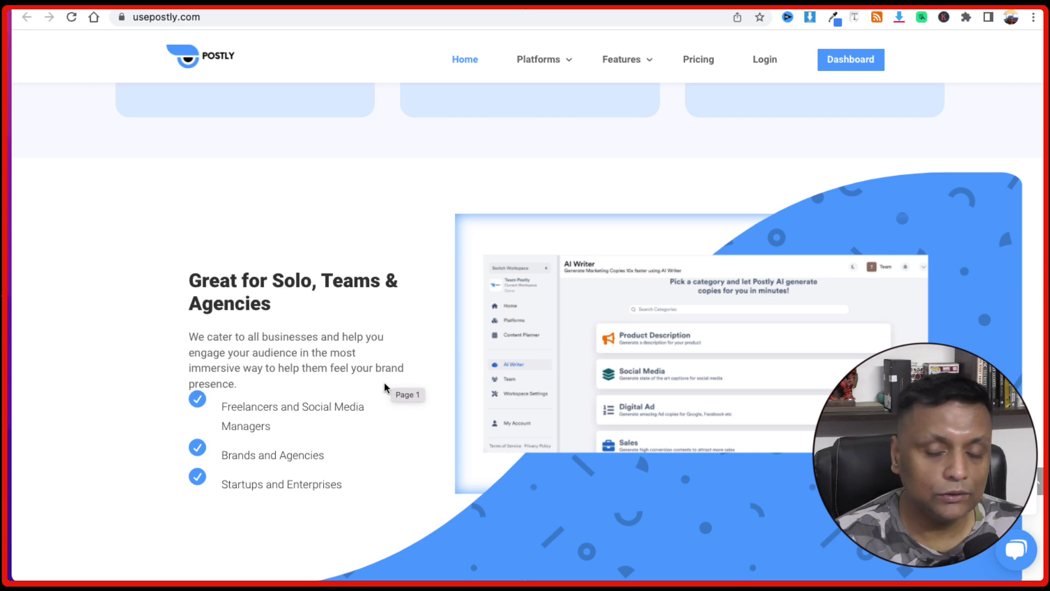
scroll(384, 386, "down", 1)
scroll(385, 388, "down", 5)
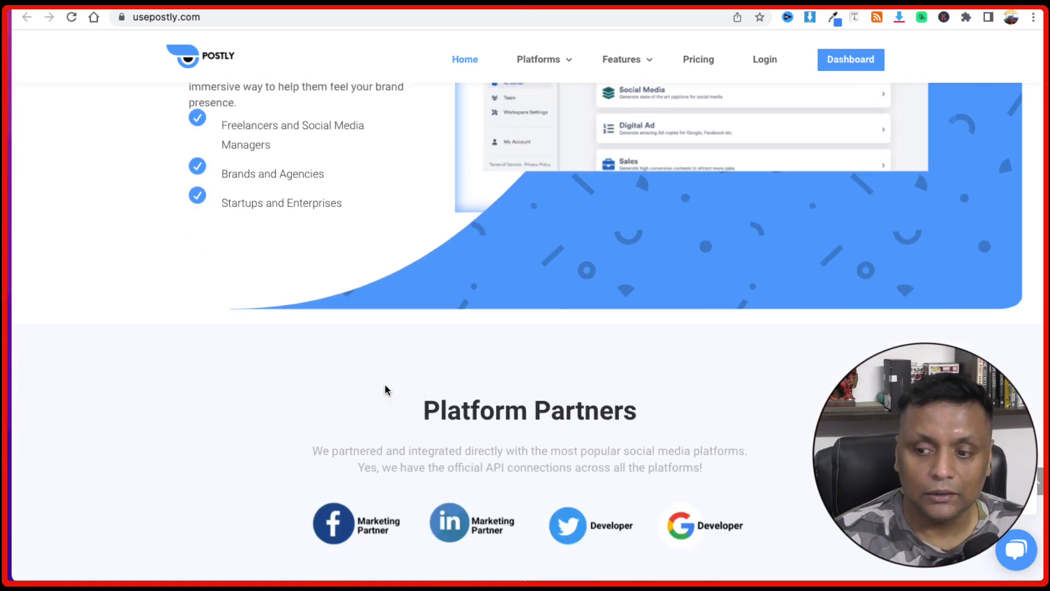
scroll(386, 389, "down", 2)
scroll(385, 389, "down", 4)
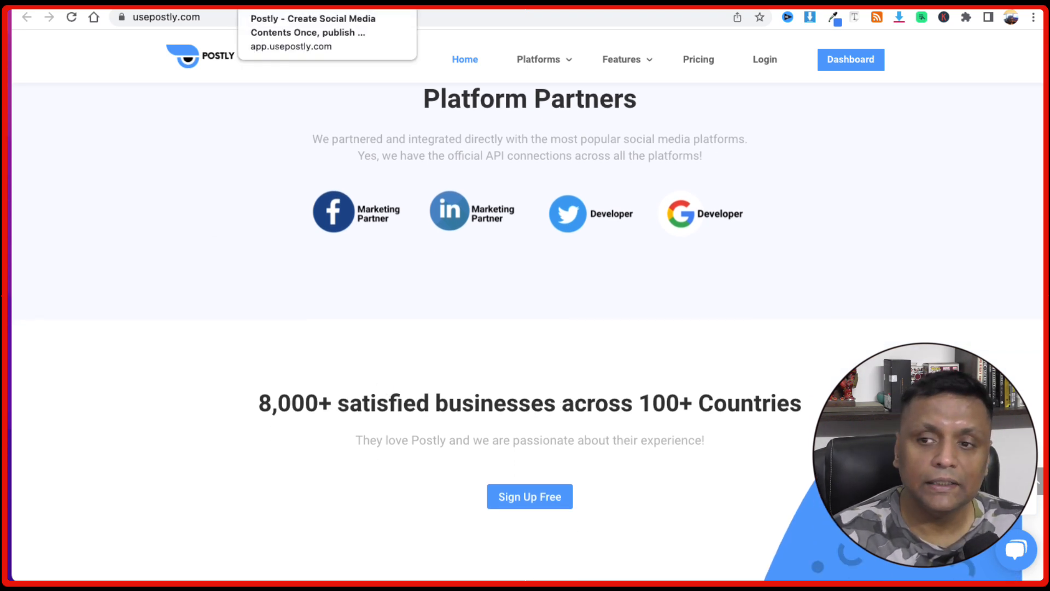
Step: Switch to the Postly dashboard and review the published, scheduled and recurring post lists
left_click(273, 3)
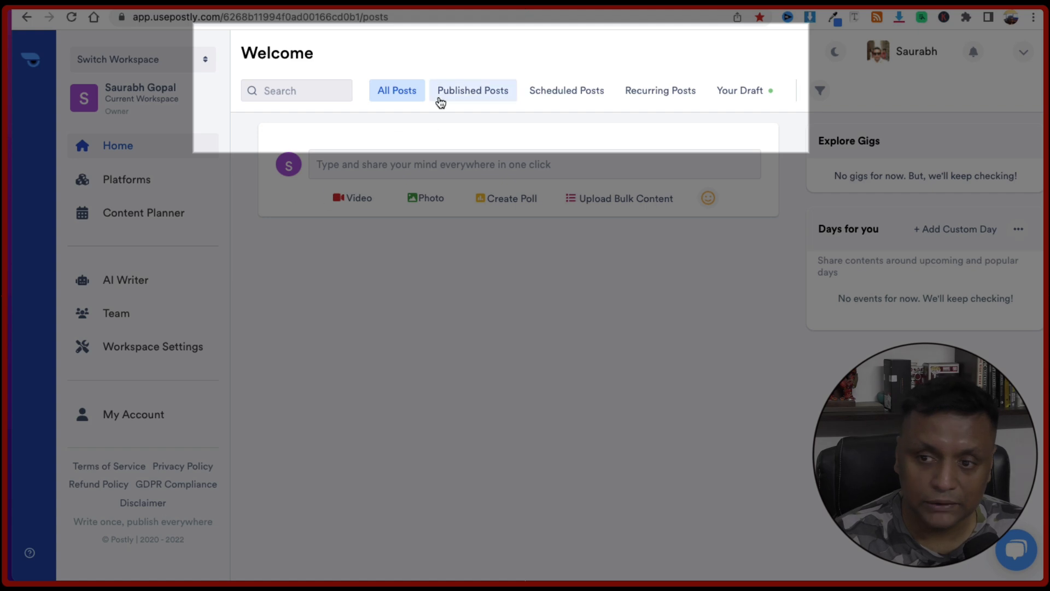
left_click(468, 94)
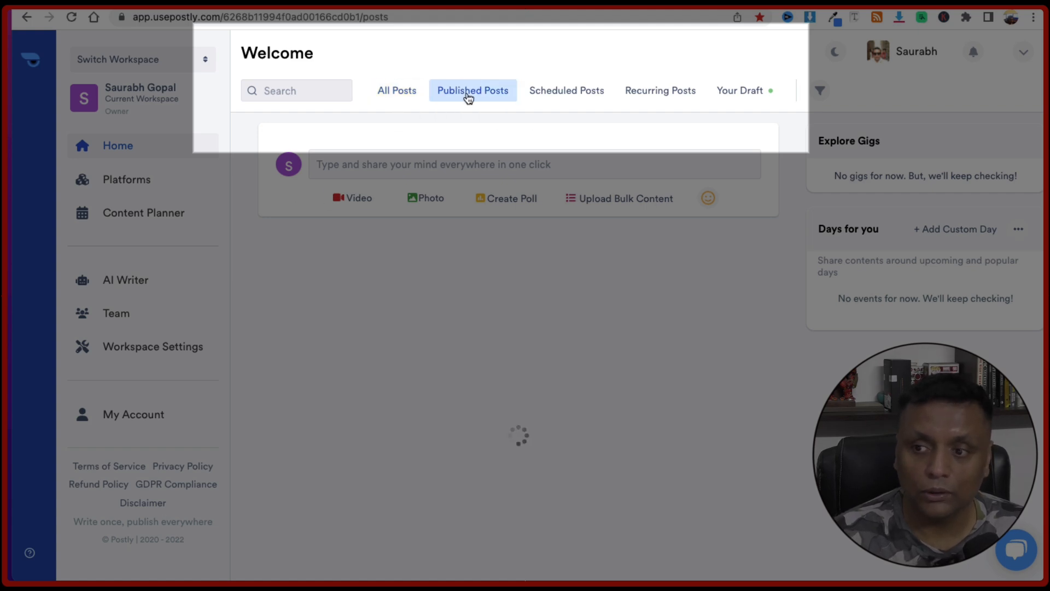
left_click(570, 99)
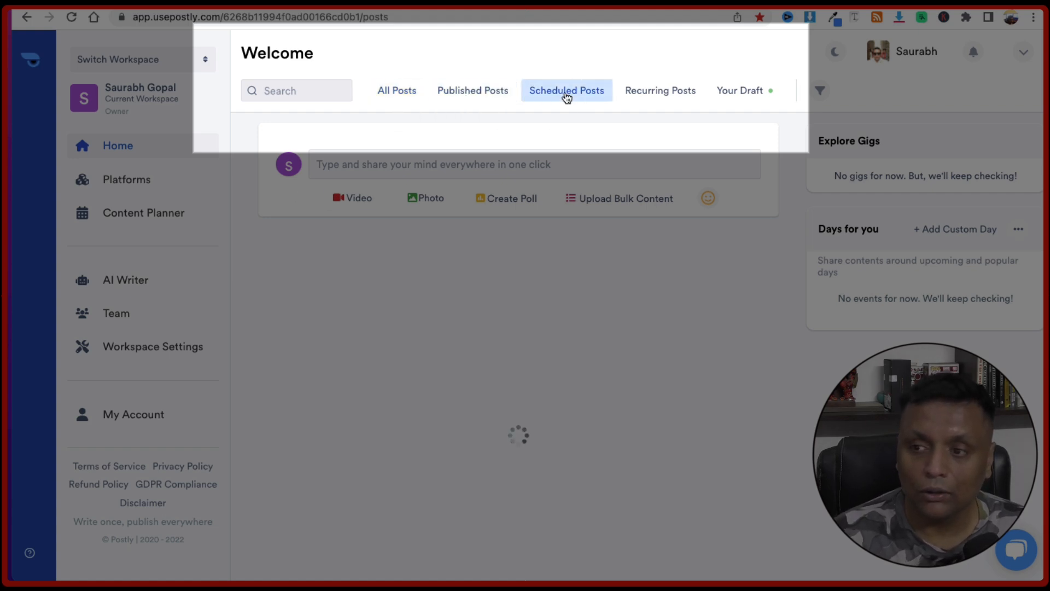
left_click(638, 97)
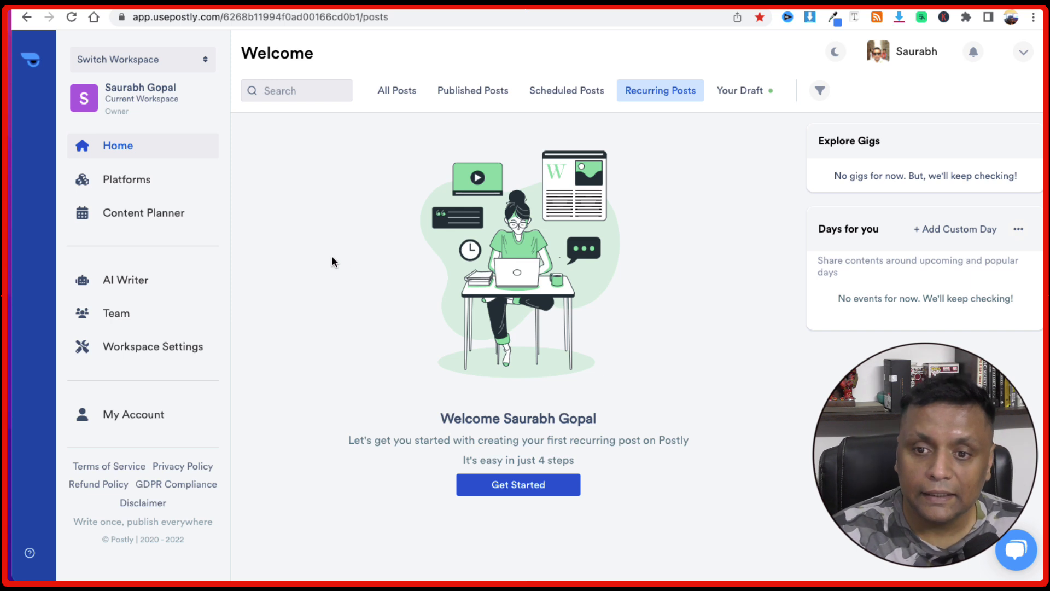
Step: Review the connectable social platforms and the account's subscription pricing plans
left_click(149, 191)
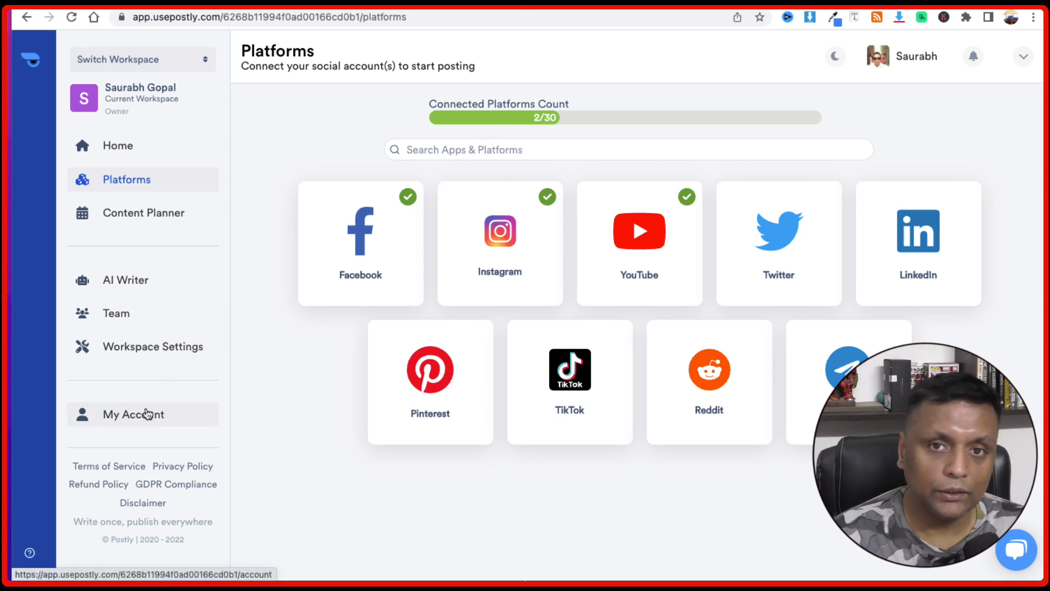
left_click(147, 415)
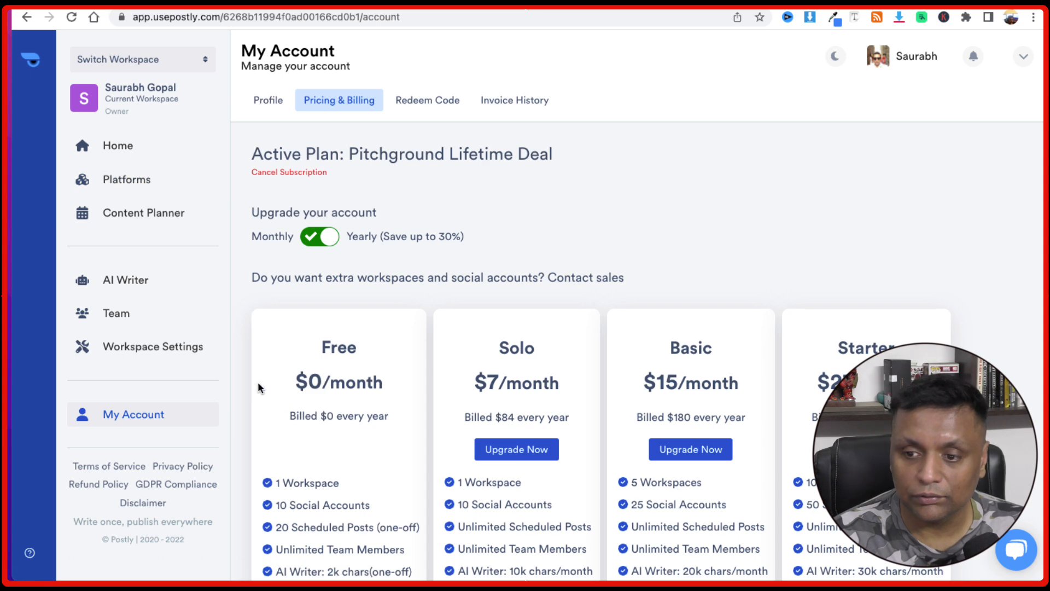
scroll(368, 417, "down", 7)
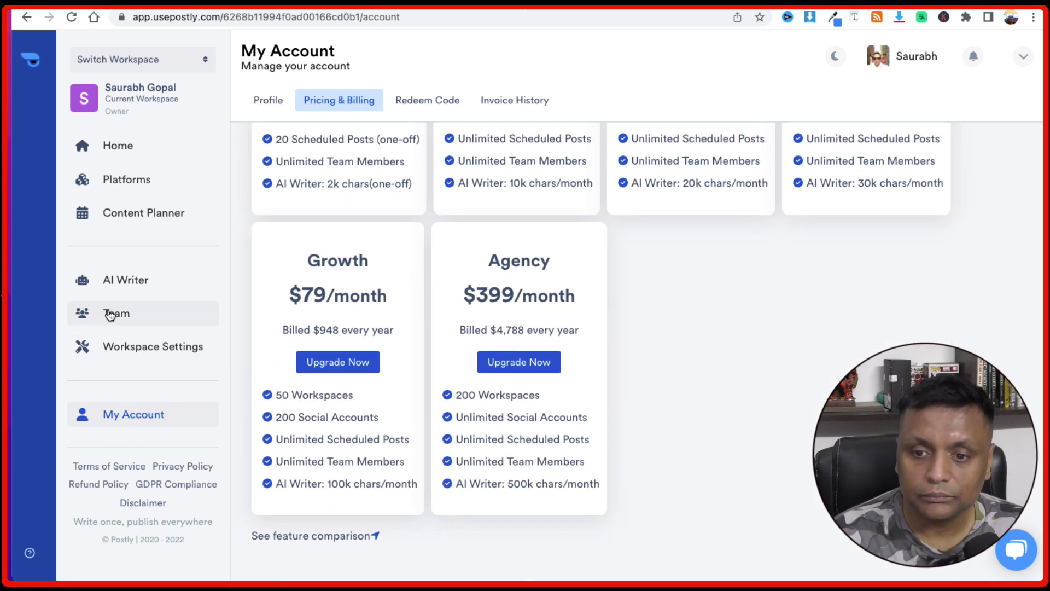
Step: Review the current workspace's settings and the account profile down to its workspace slots
left_click(155, 354)
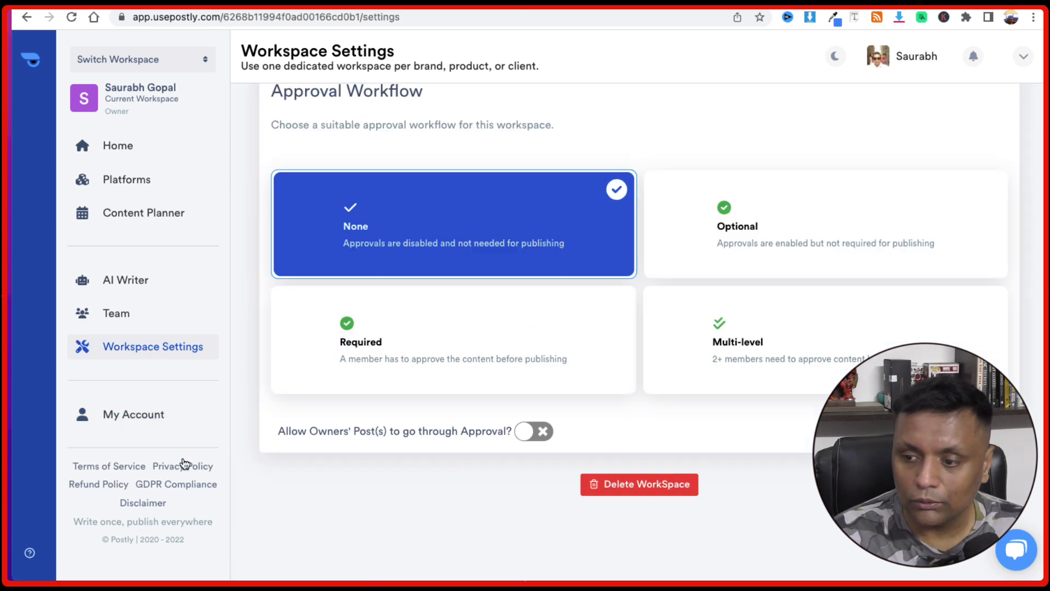
scroll(268, 353, "up", 7)
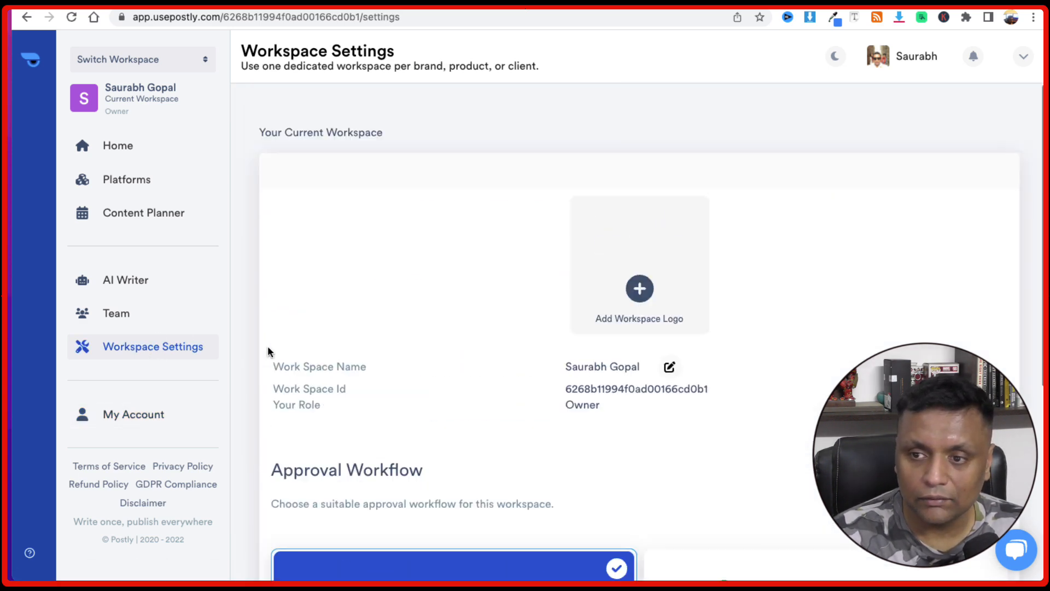
left_click(145, 419)
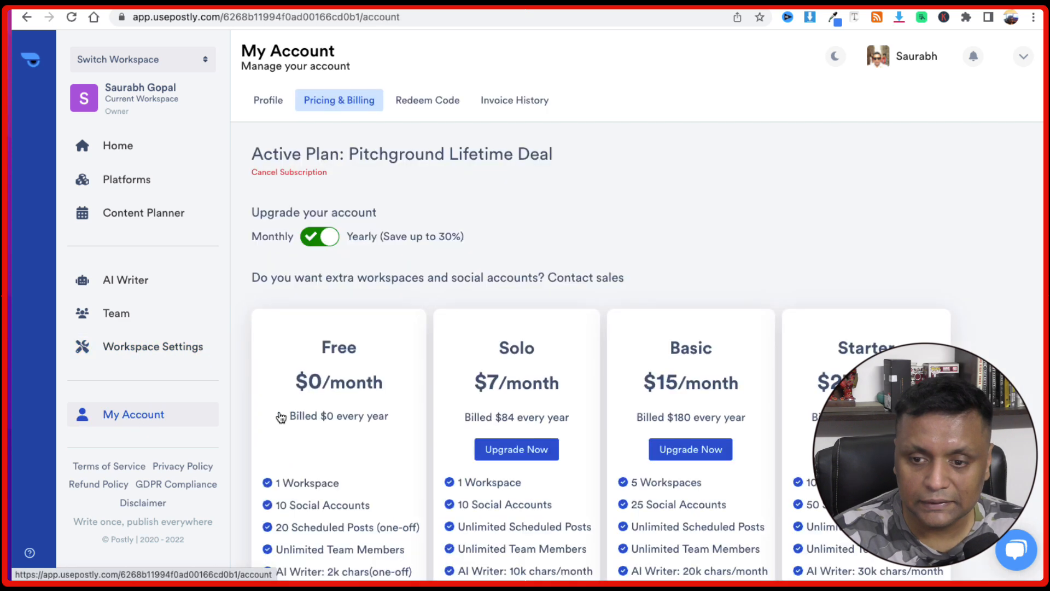
left_click(276, 101)
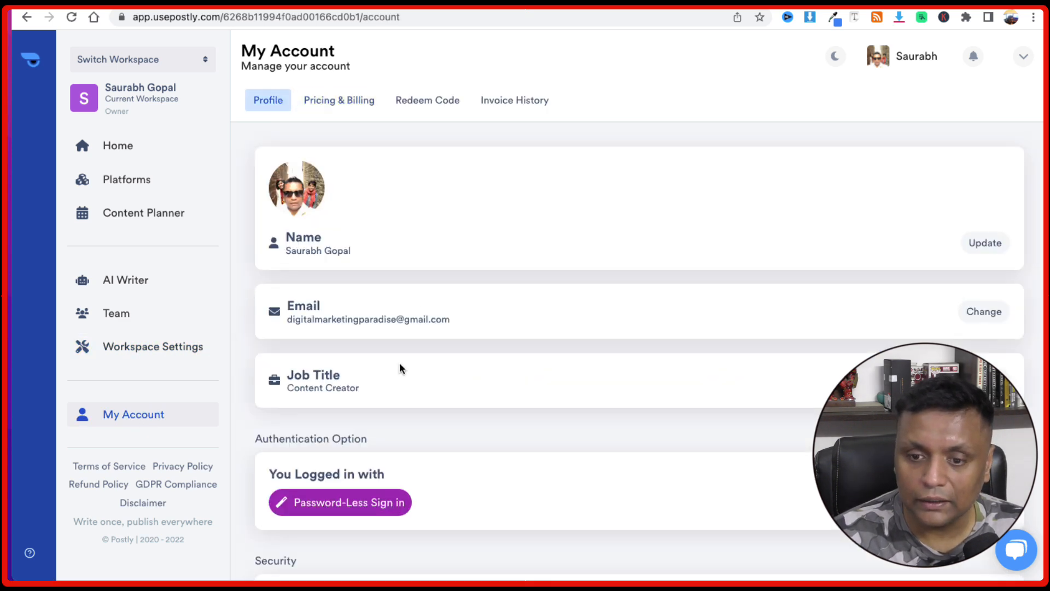
scroll(400, 368, "down", 3)
scroll(401, 368, "down", 1)
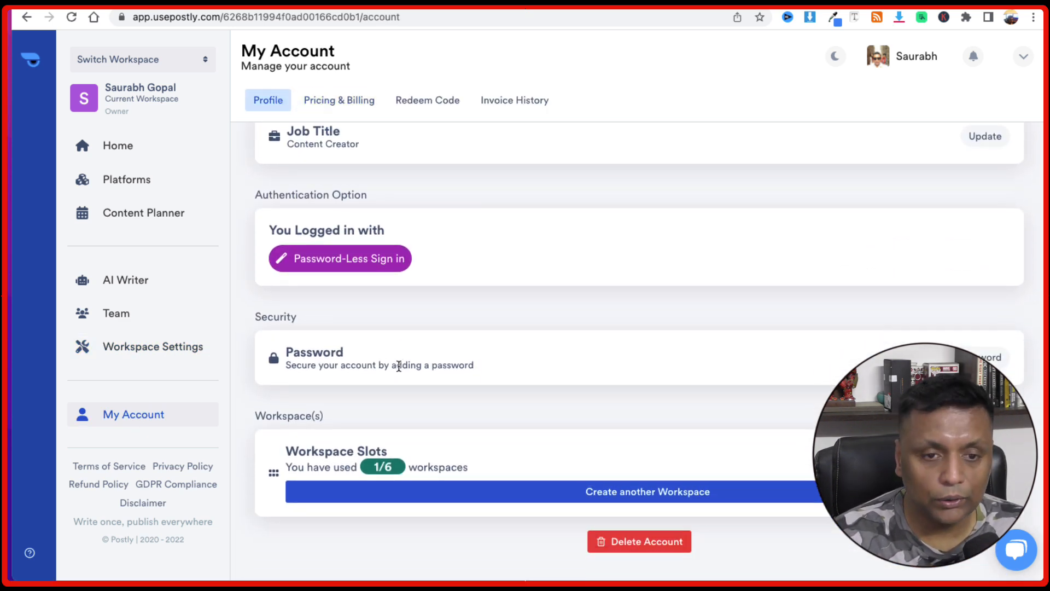
Step: Open the form for creating another workspace and review its details and approval workflow options
left_click(507, 497)
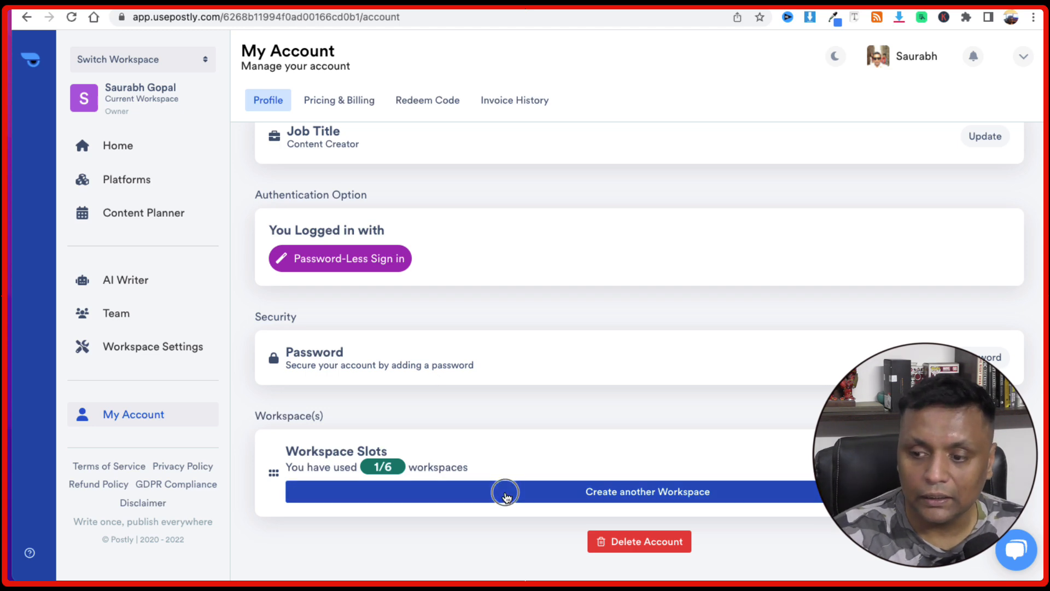
scroll(606, 403, "down", 3)
scroll(607, 402, "down", 2)
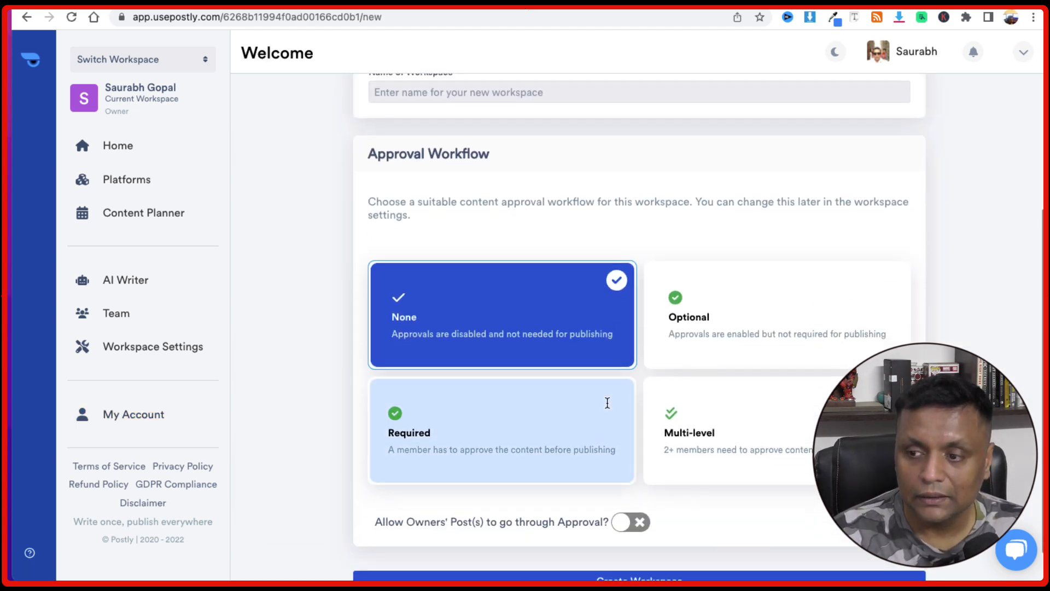
scroll(608, 405, "up", 5)
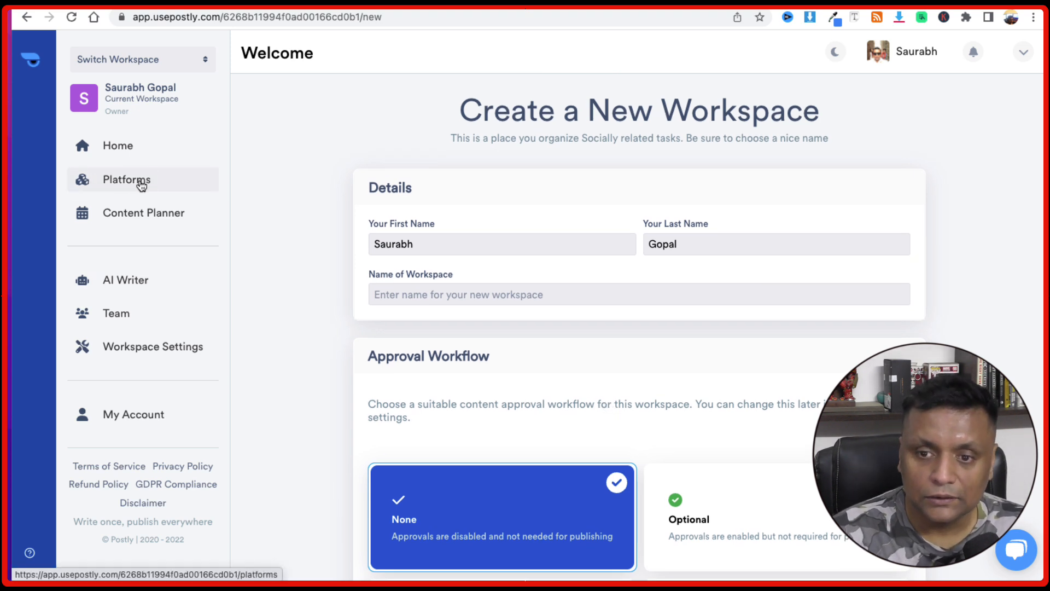
Step: Connect a Twitter account to the workspace, authorizing Postly-Fast Content Scheduler to access it
left_click(141, 186)
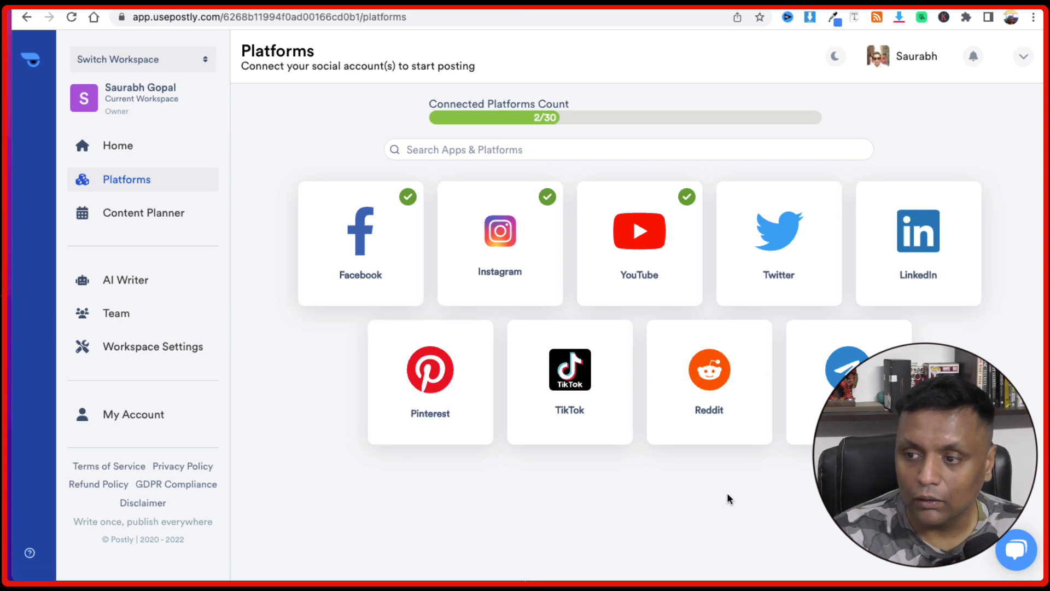
left_click(782, 268)
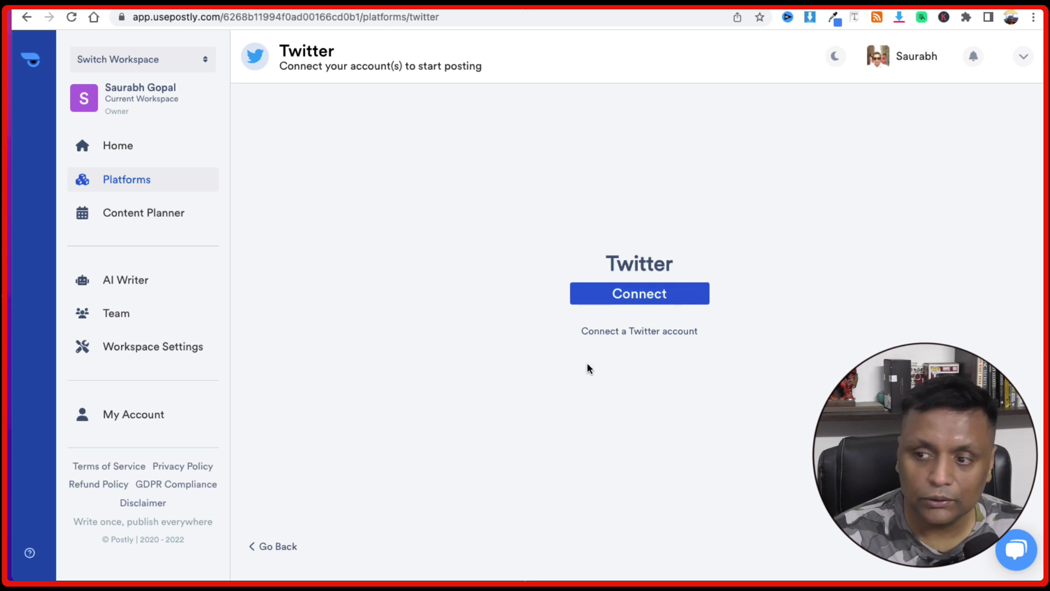
scroll(634, 296, "down", 1)
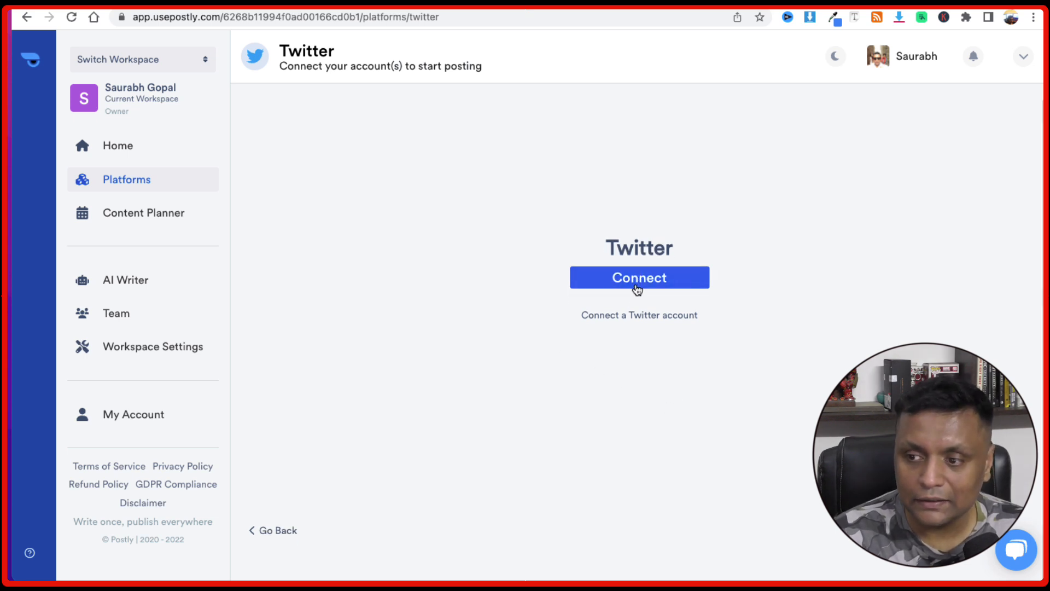
left_click(636, 284)
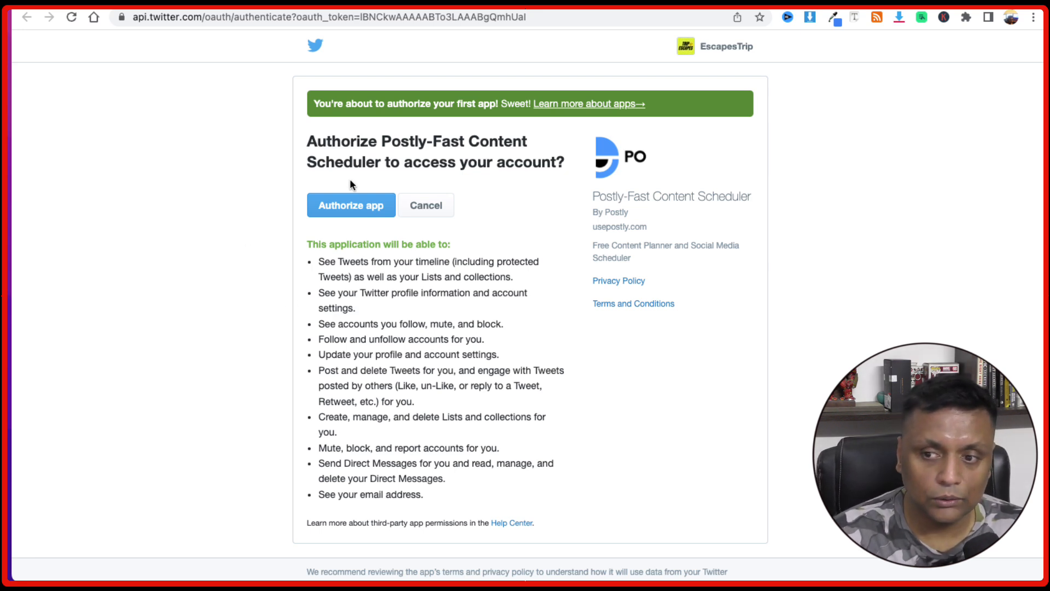
left_click(350, 210)
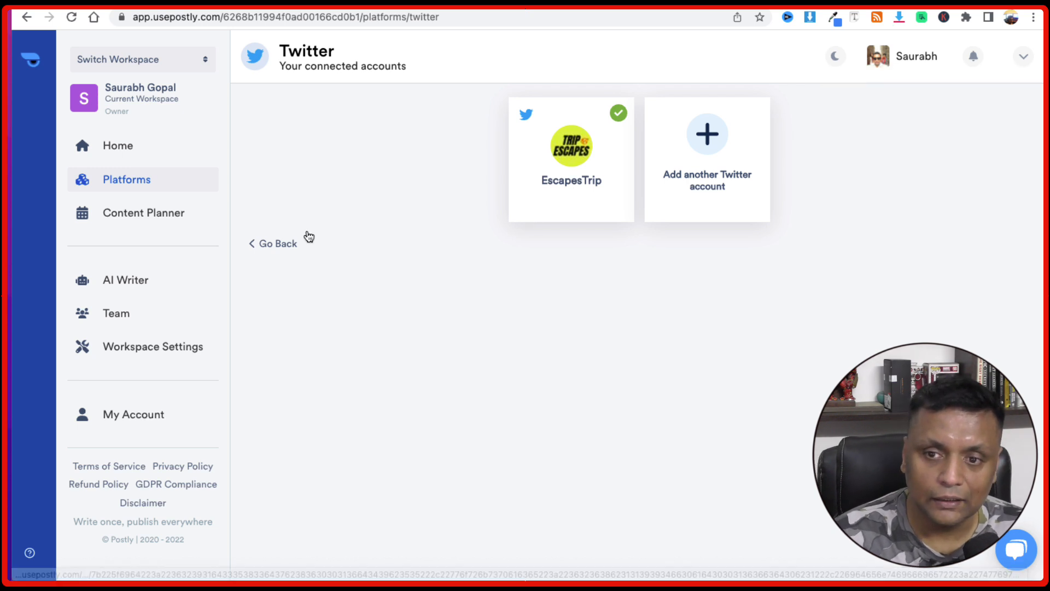
Step: Look at the content planner calendar and start a new post on the home page with the text "Hello"
left_click(136, 220)
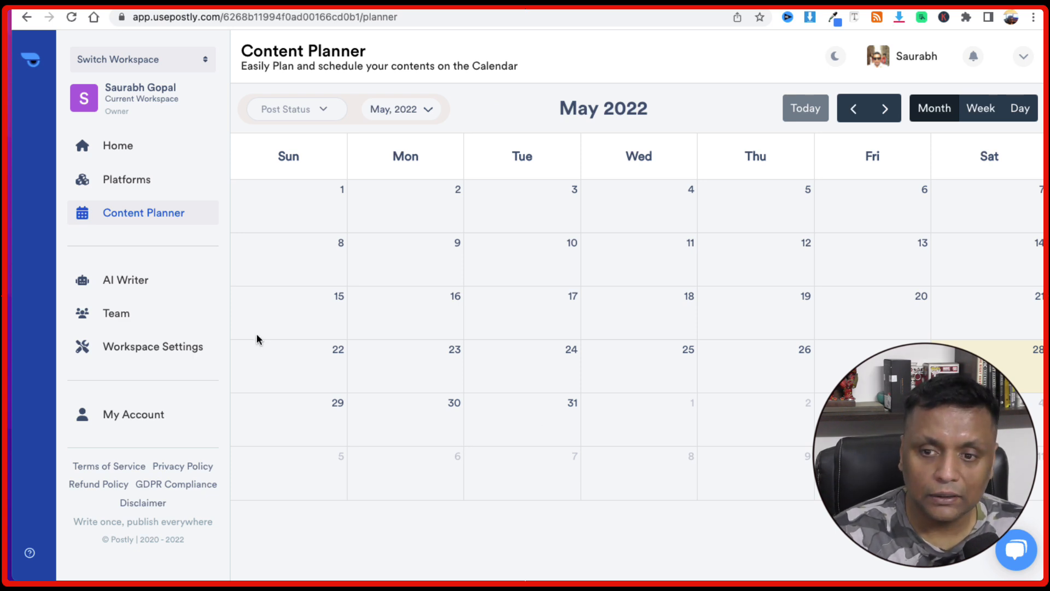
left_click(129, 156)
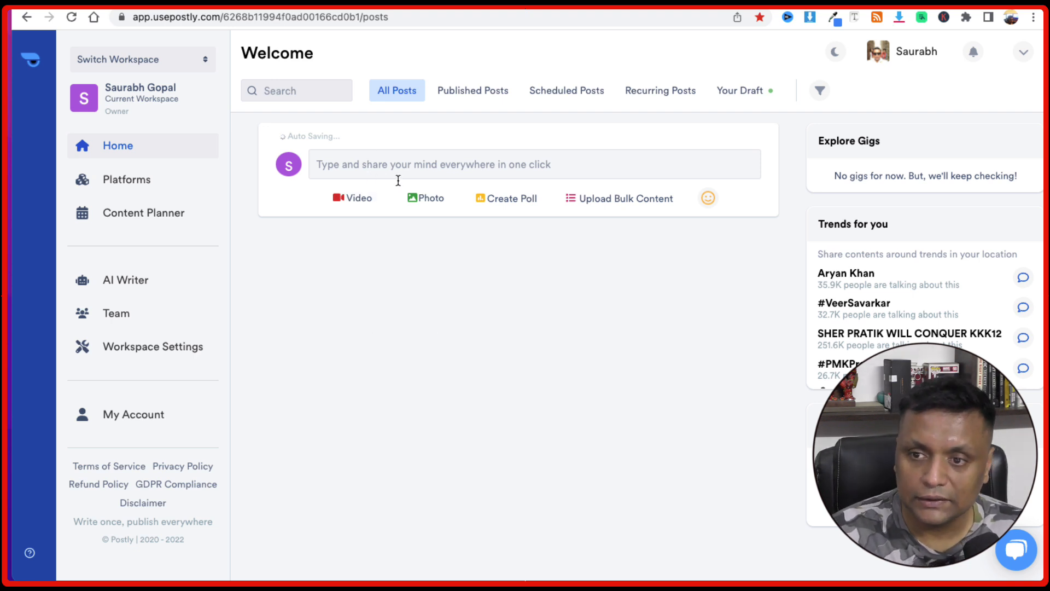
left_click(354, 163)
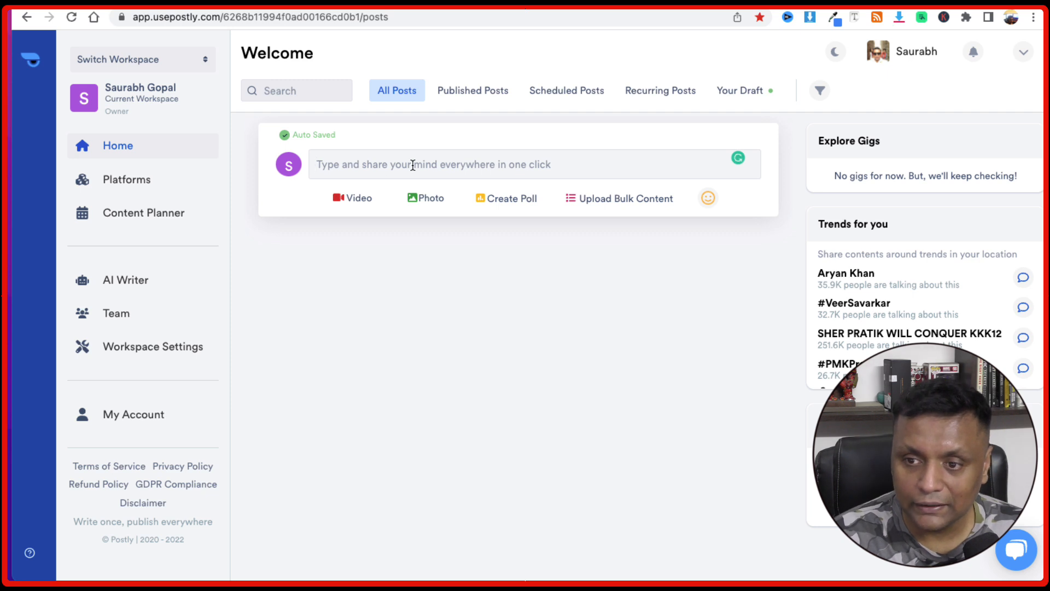
type("Hello")
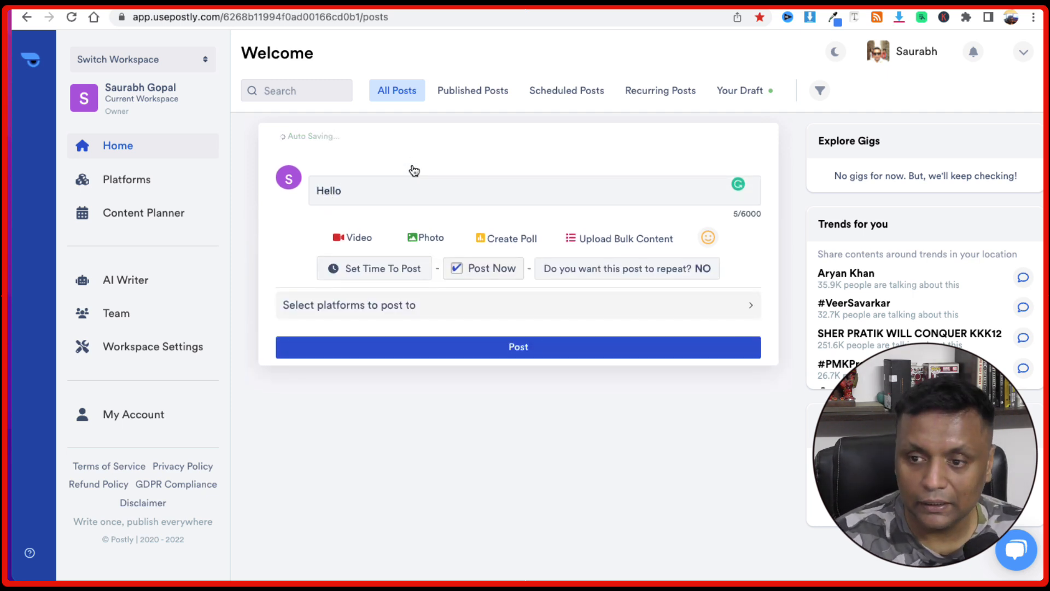
Step: Examine the post's video and photo source options and the poll creation form
left_click(360, 245)
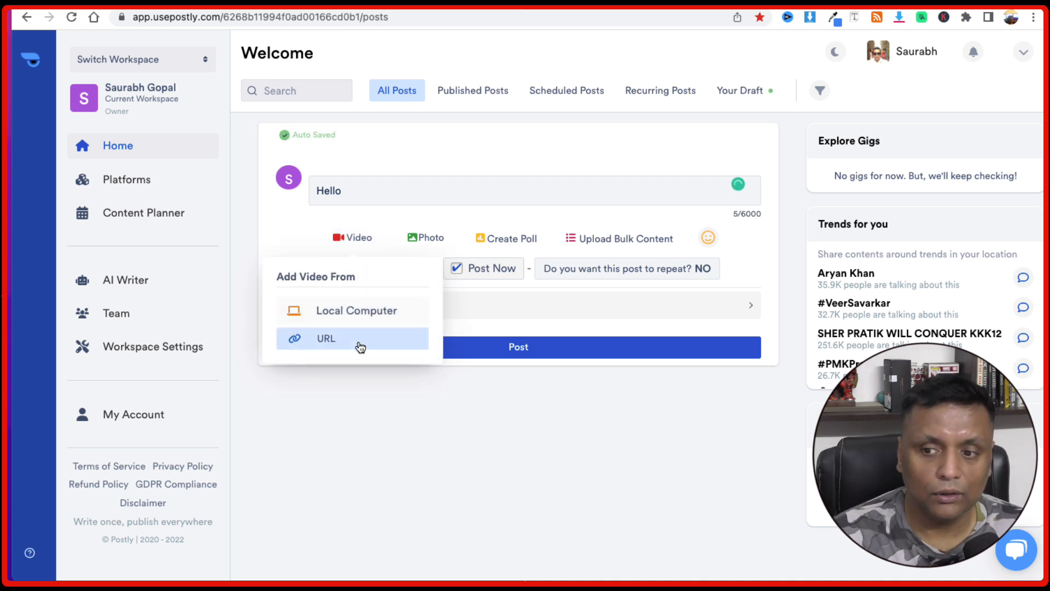
left_click(436, 236)
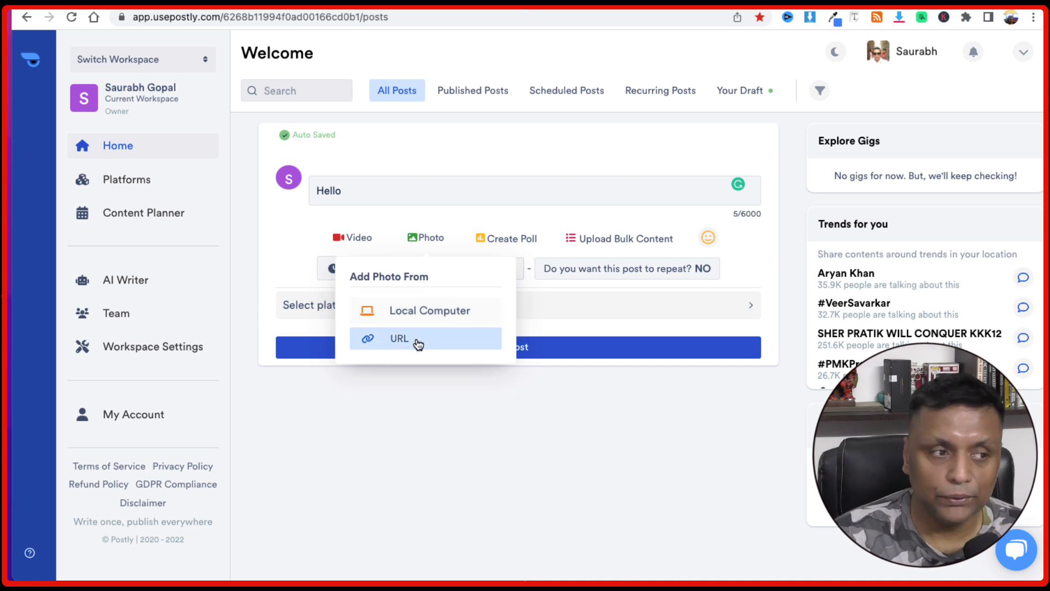
left_click(506, 238)
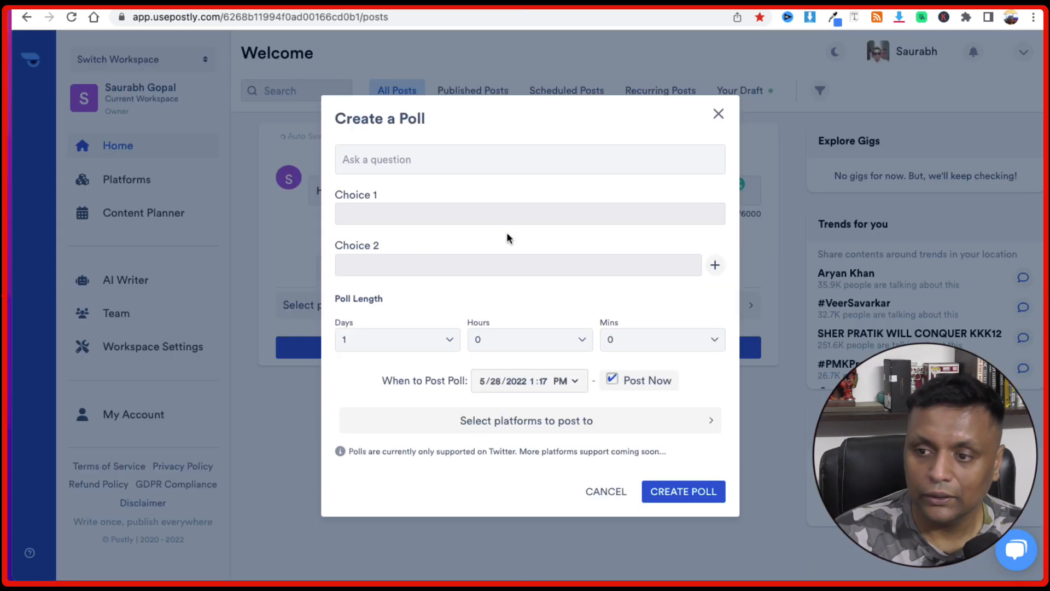
left_click(718, 113)
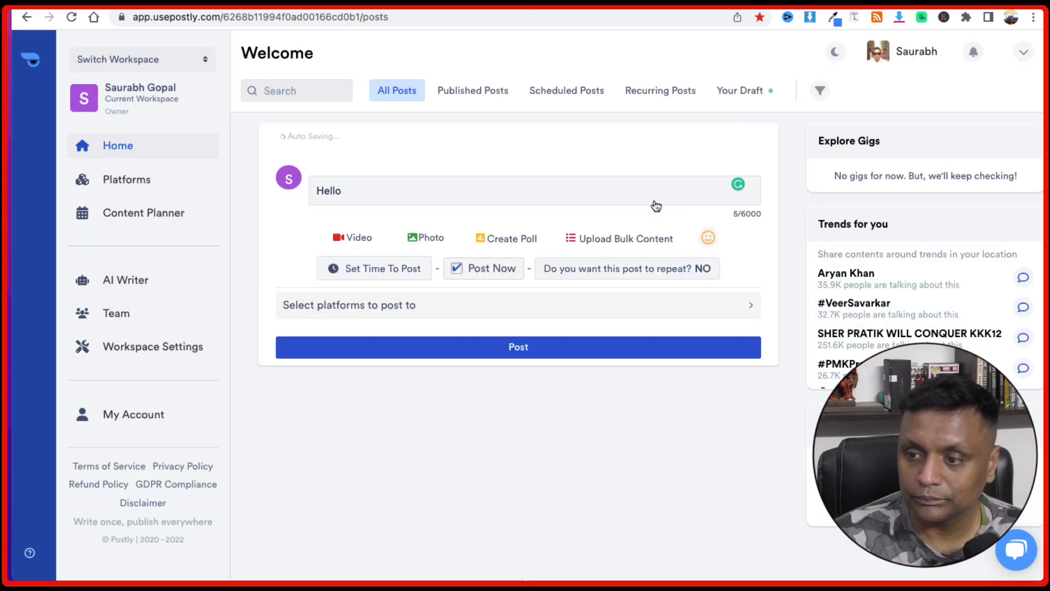
Step: Examine the bulk content upload form with its CSV format link and return to the "Hello" post
left_click(609, 240)
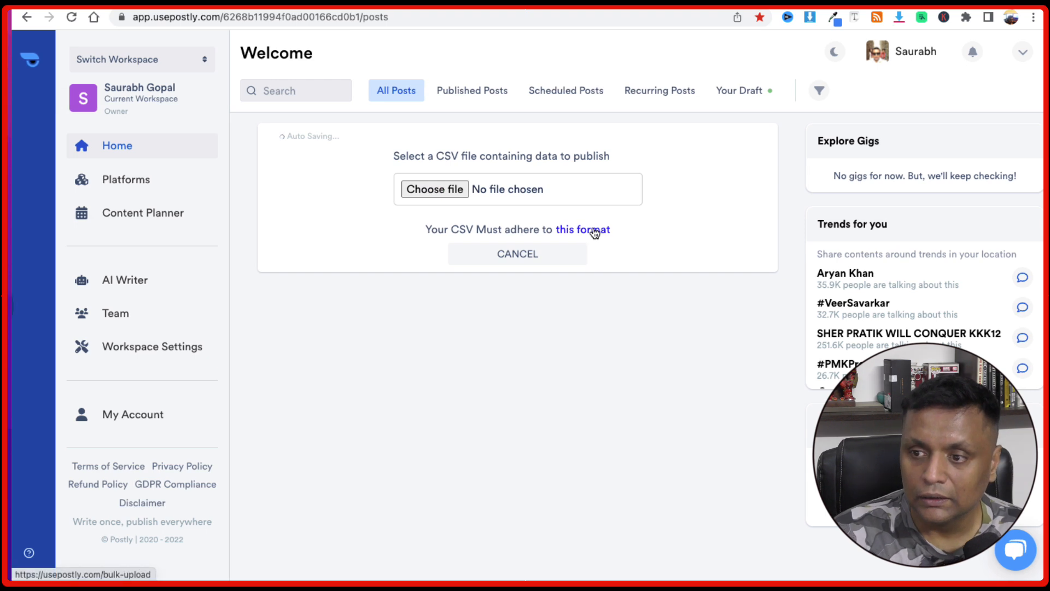
left_click(596, 231)
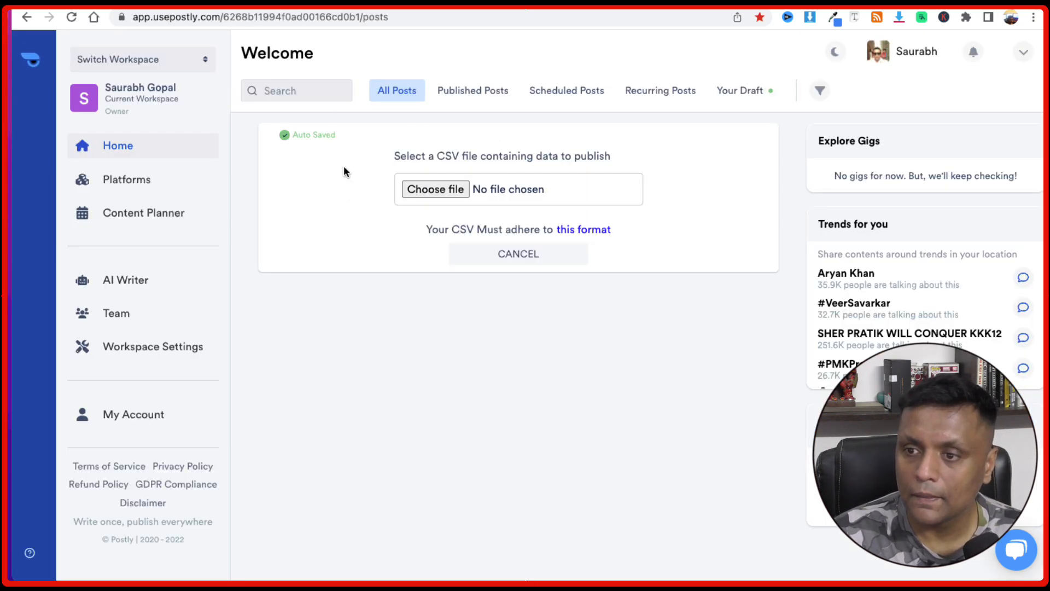
left_click(540, 260)
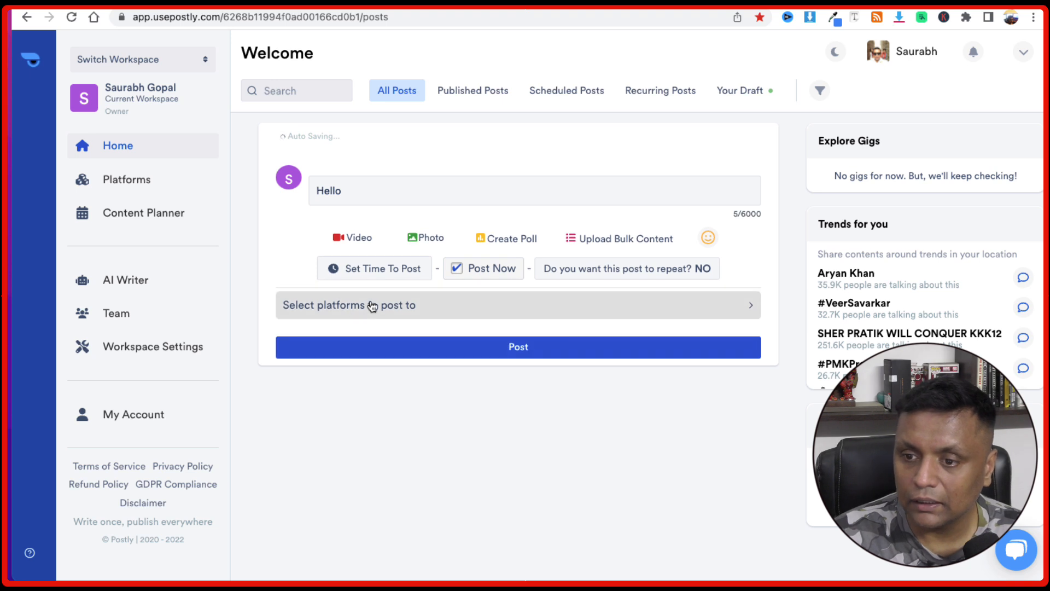
left_click(354, 191)
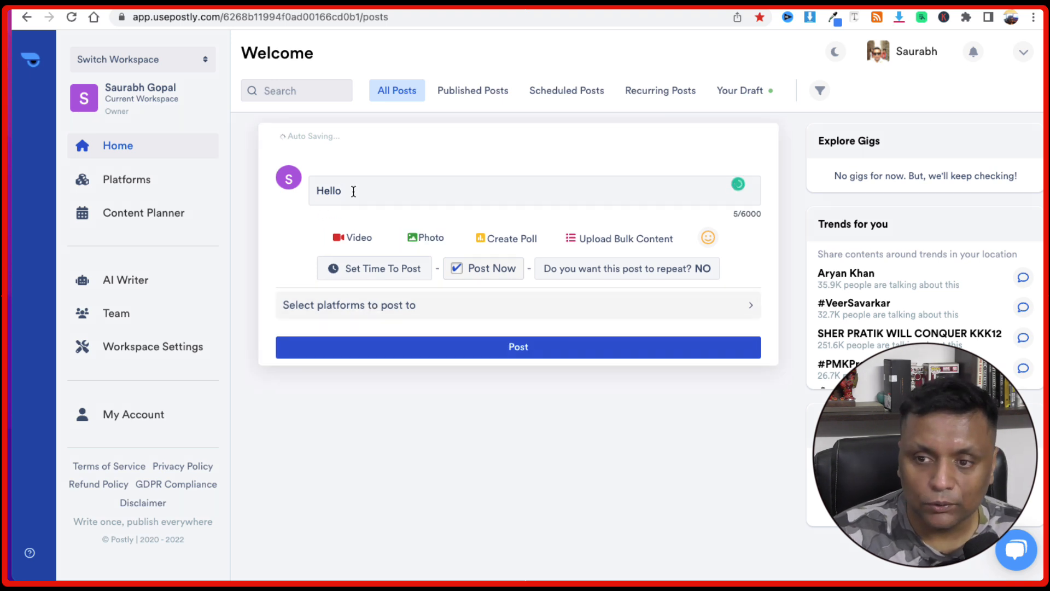
Step: Select the EscapesTrip Twitter account as the post's target audience and save the selection
left_click(391, 304)
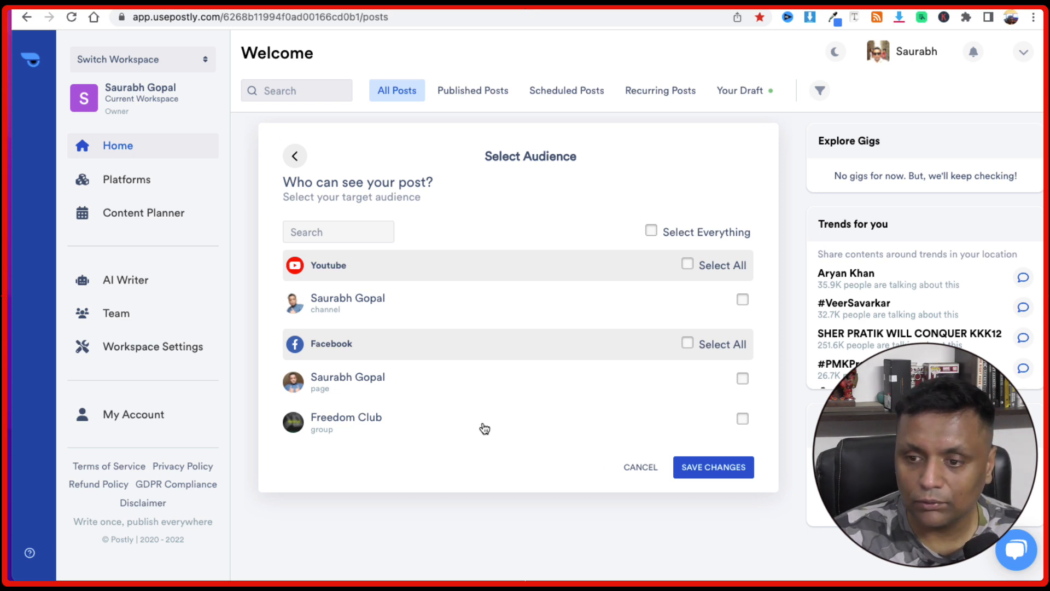
scroll(544, 396, "down", 3)
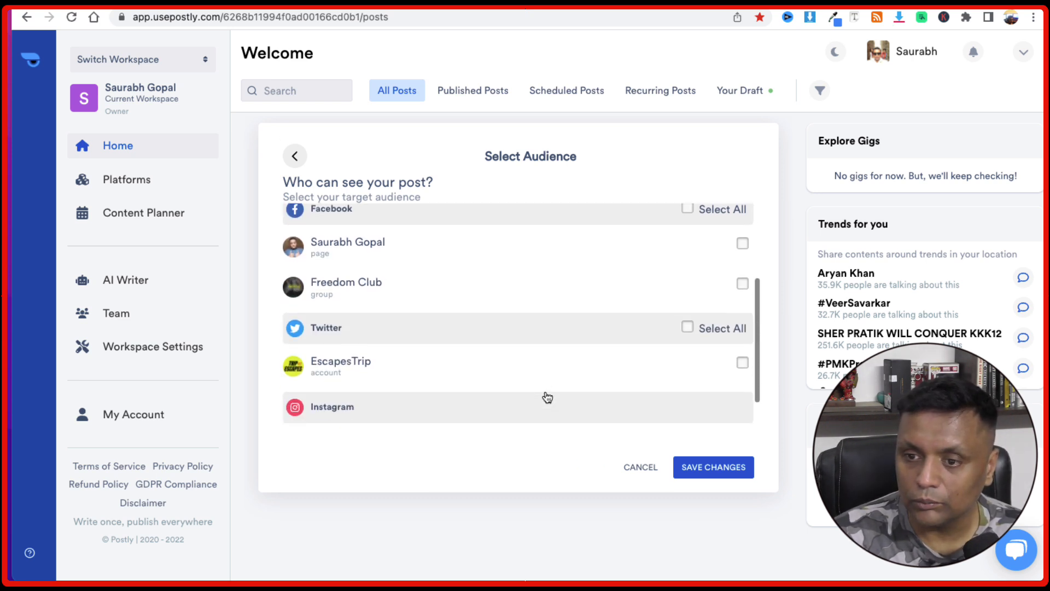
scroll(548, 397, "up", 2)
scroll(547, 397, "down", 4)
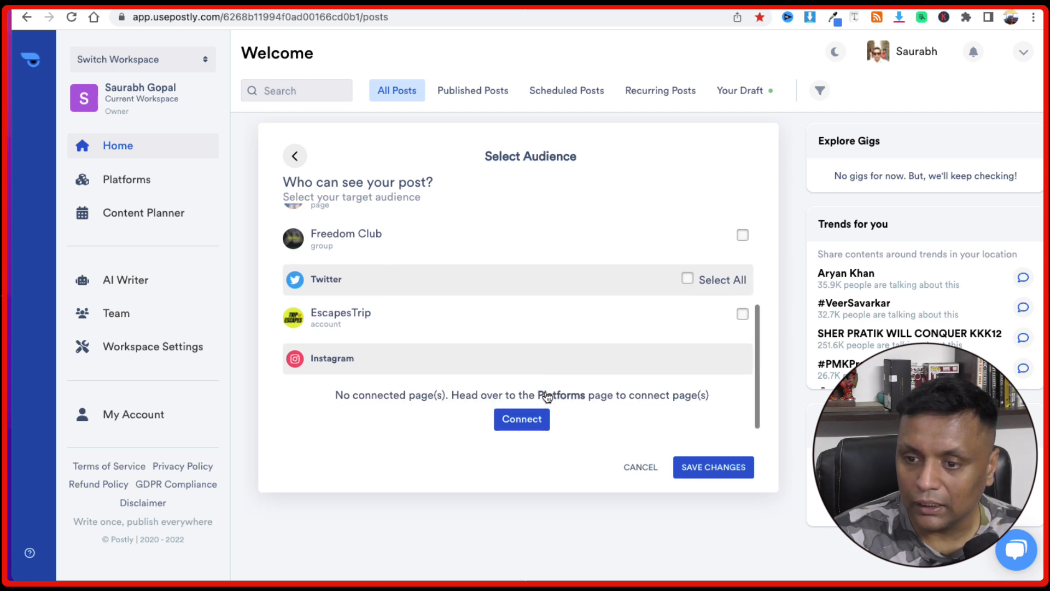
left_click(743, 306)
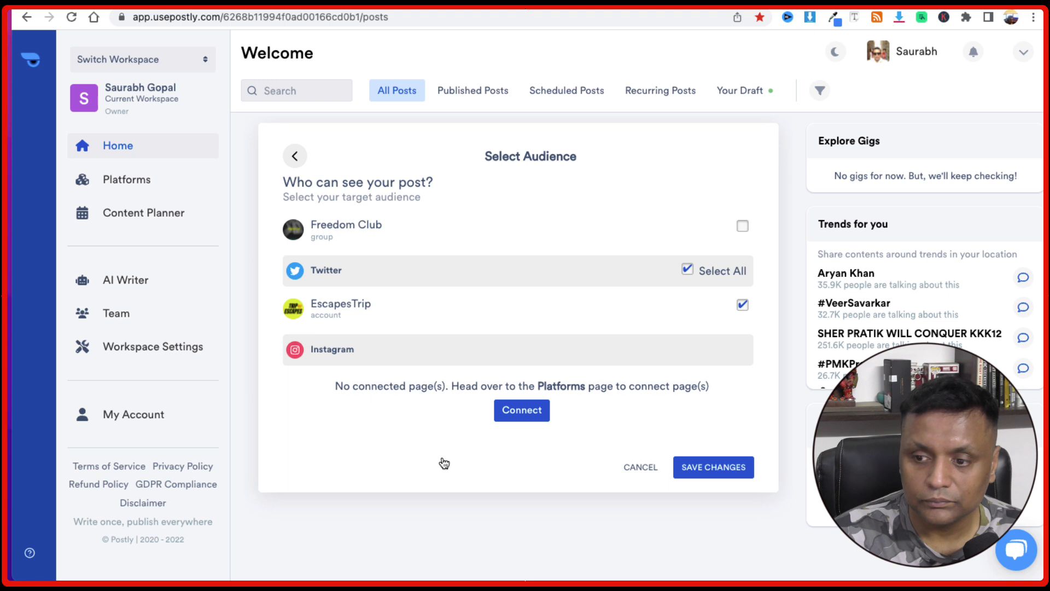
left_click(714, 462)
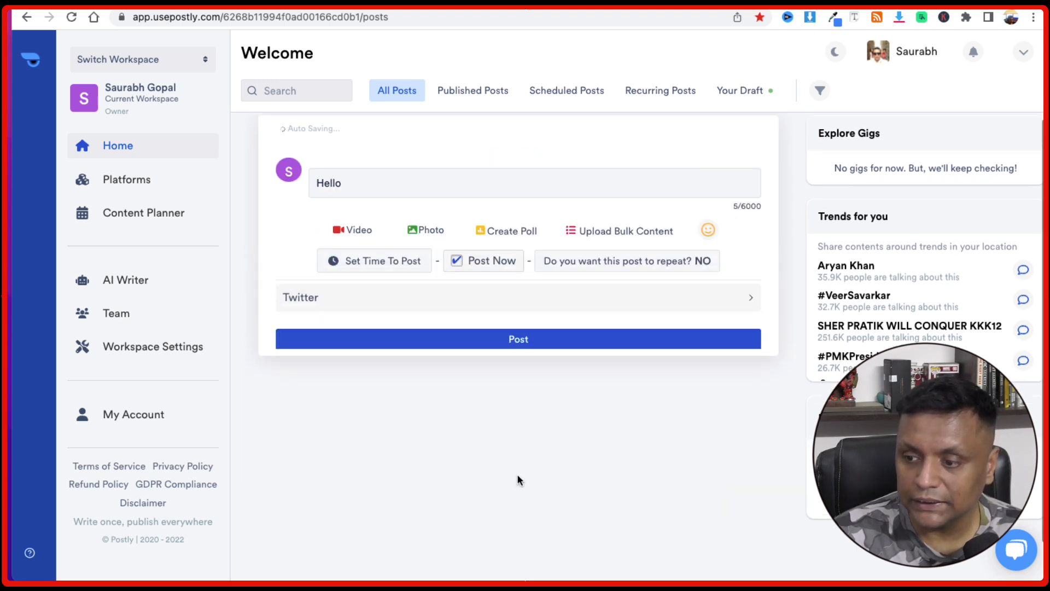
Step: Schedule the post for May 30, 2022 at 11:00 AM in the Asia/Calcutta time zone
left_click(385, 266)
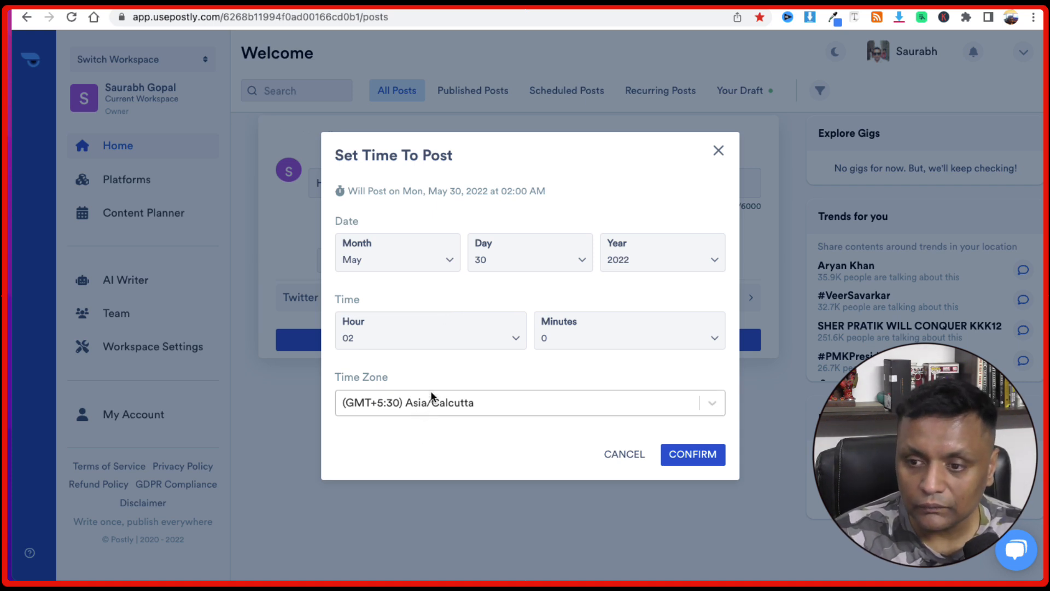
left_click(405, 255)
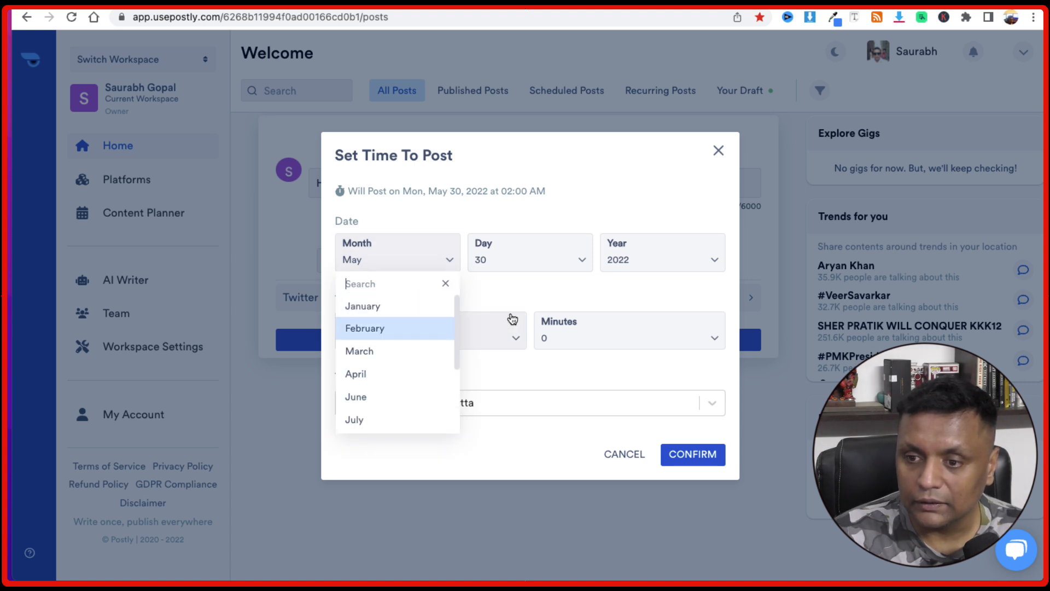
key("Escape")
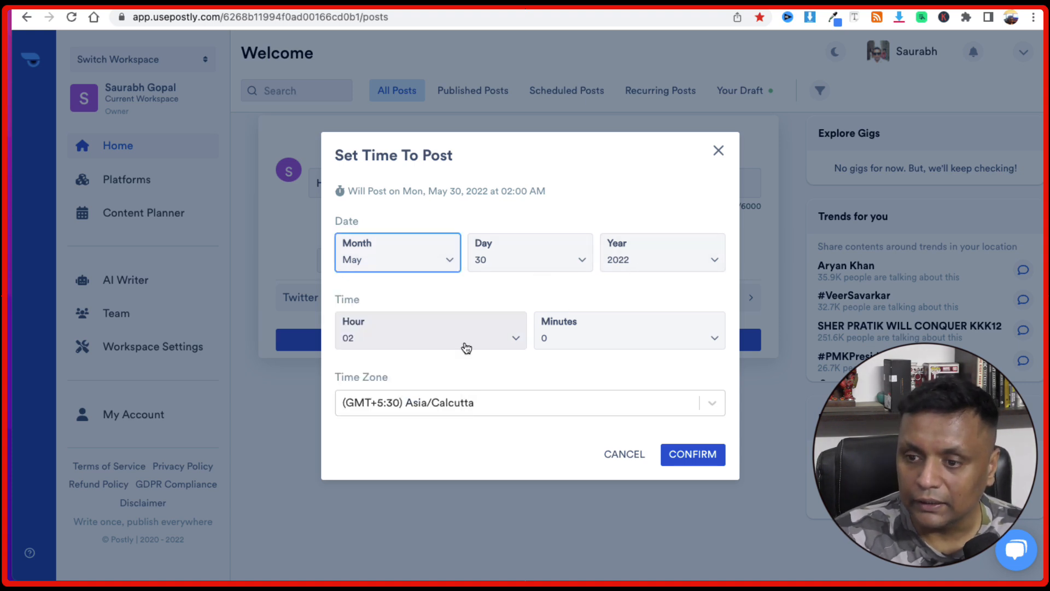
left_click(444, 409)
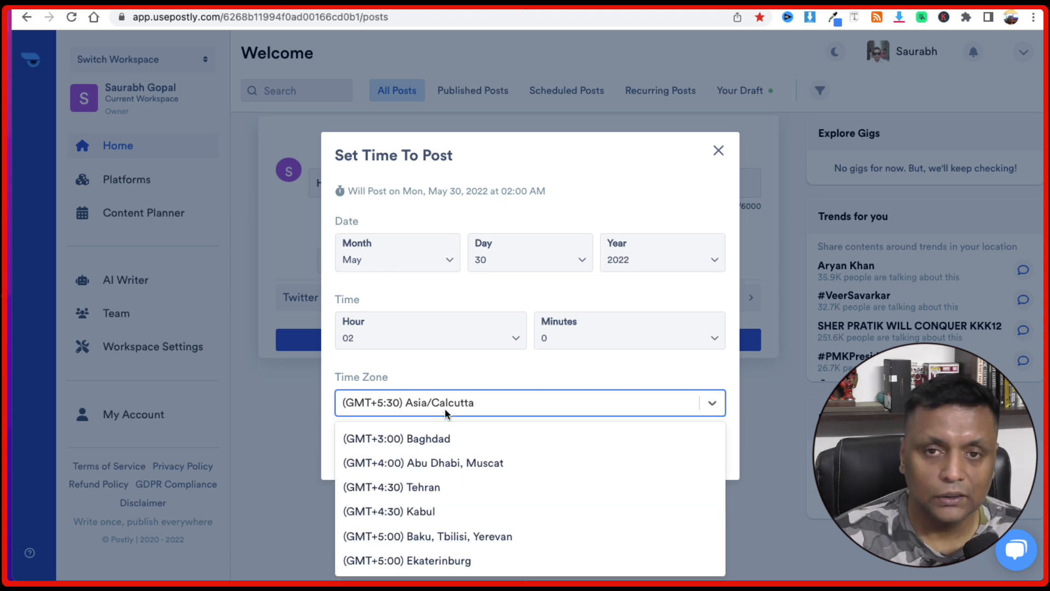
left_click(449, 377)
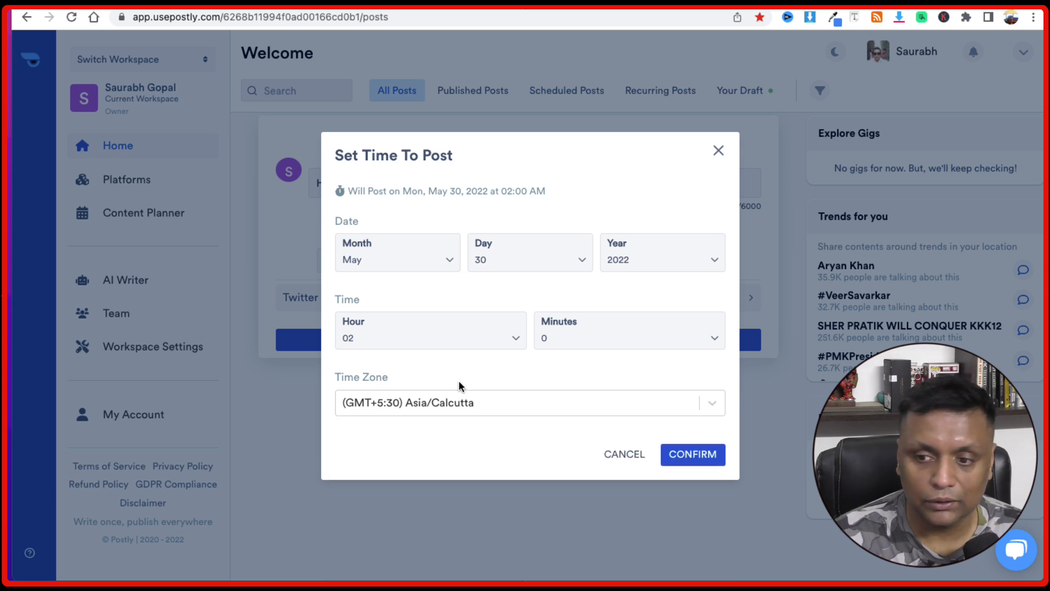
left_click(514, 340)
scroll(474, 412, "down", 5)
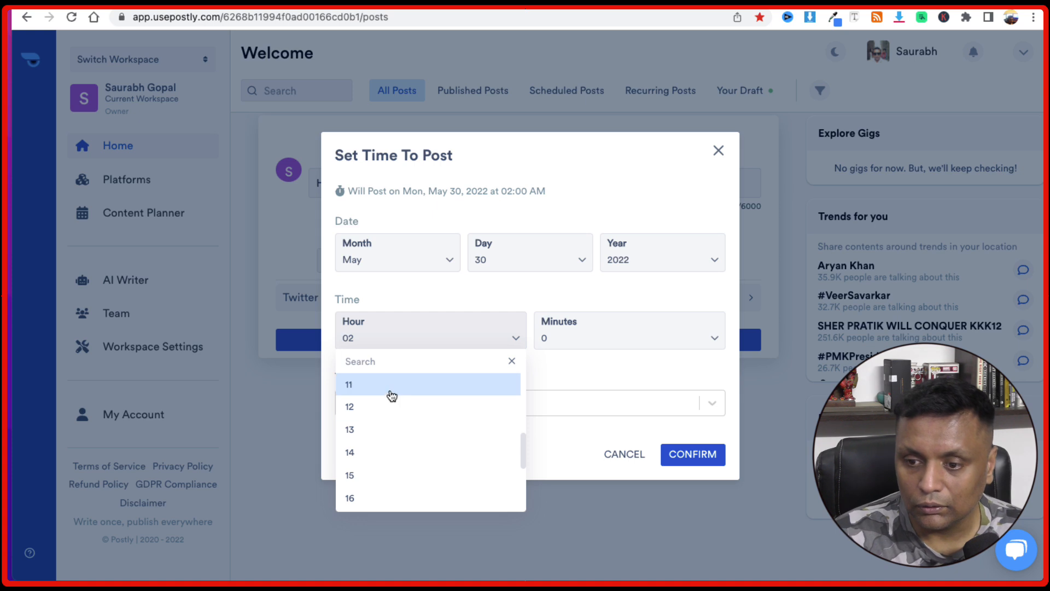
left_click(392, 384)
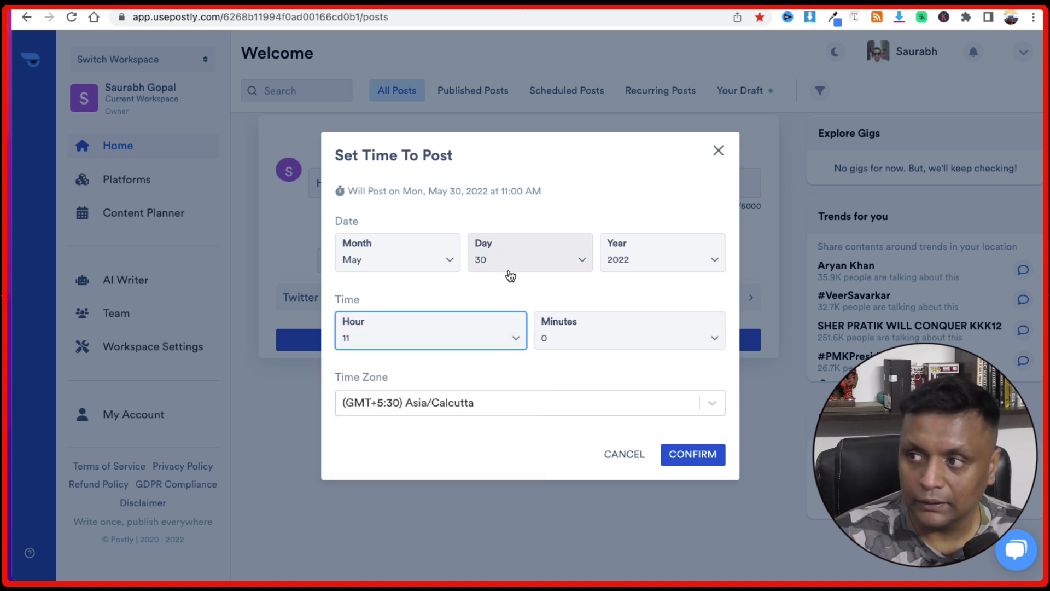
left_click(684, 458)
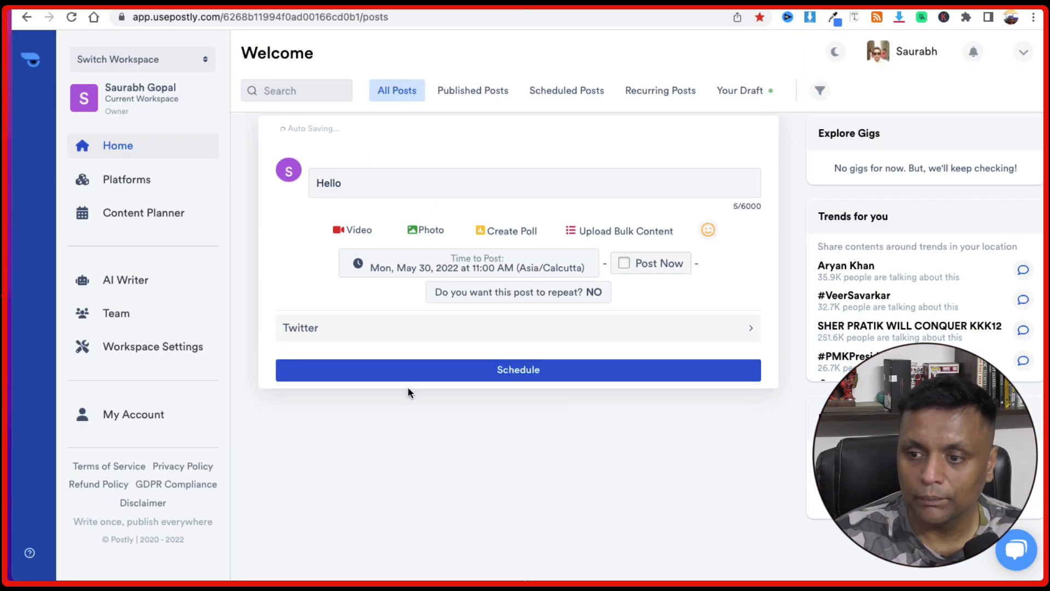
left_click(504, 377)
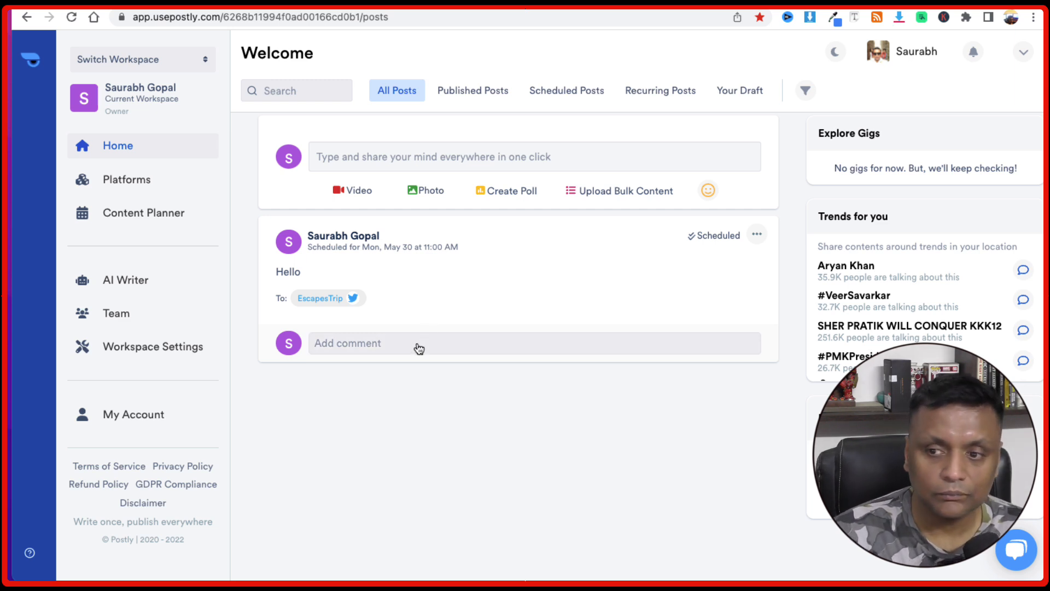
Step: Fill in an AI Writer product description request with the name "postly" and the description "postly is a social media scheduler"
left_click(134, 291)
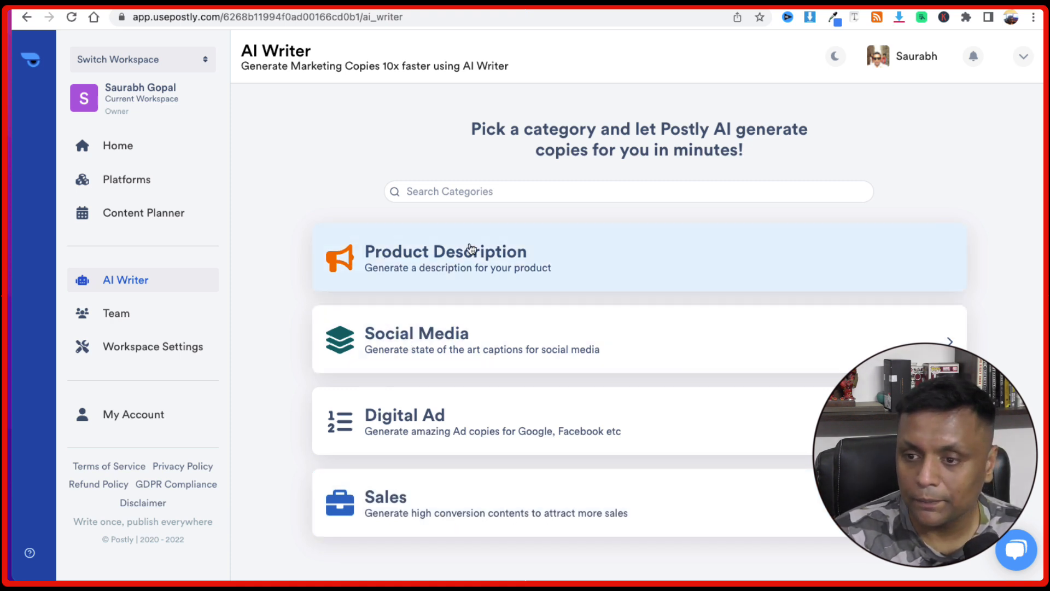
left_click(437, 261)
left_click(343, 185)
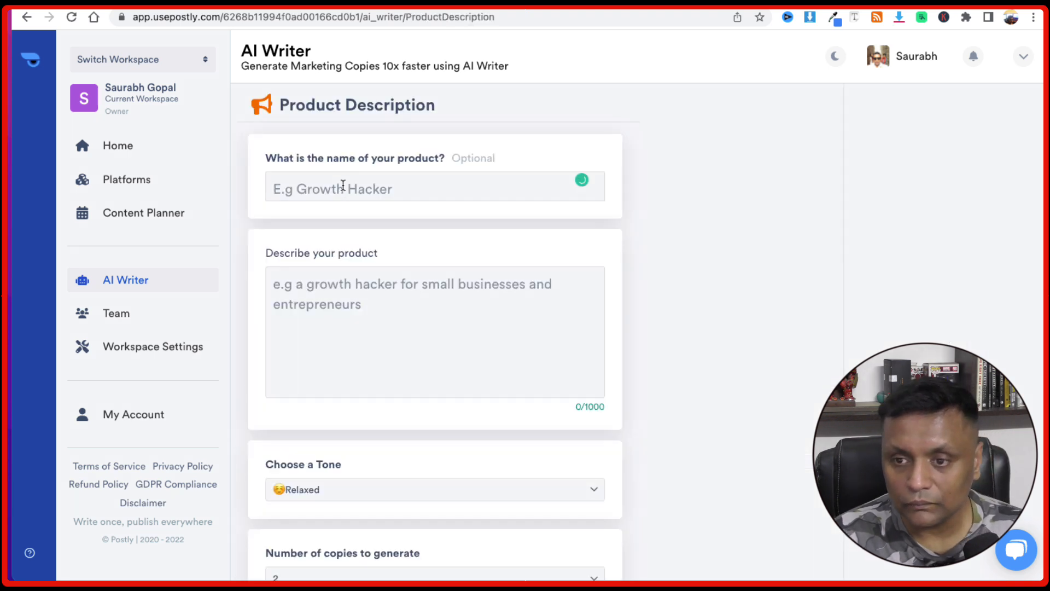
type("postly")
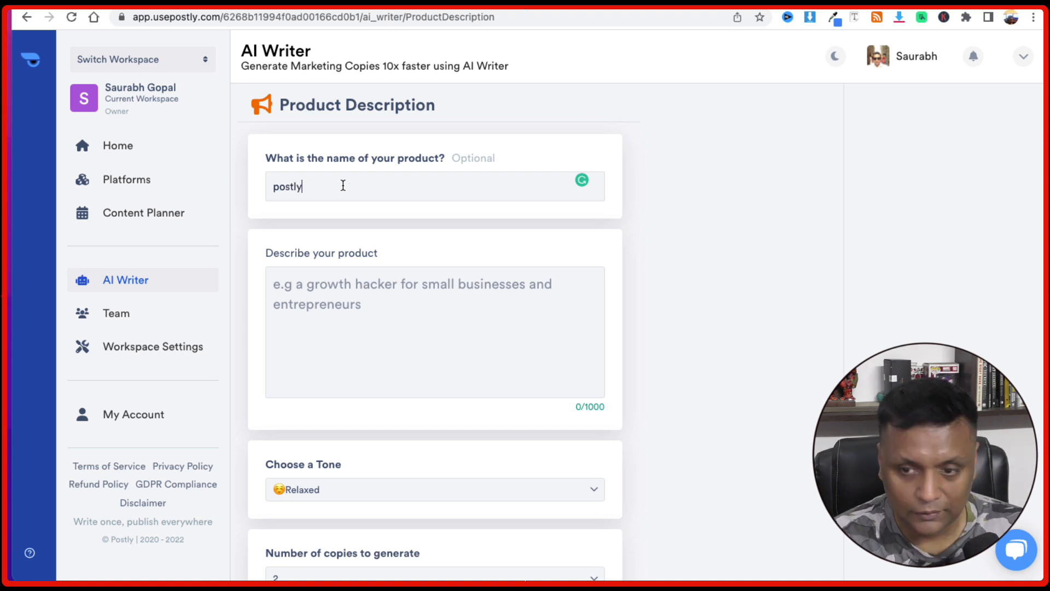
left_click(301, 282)
type("postly")
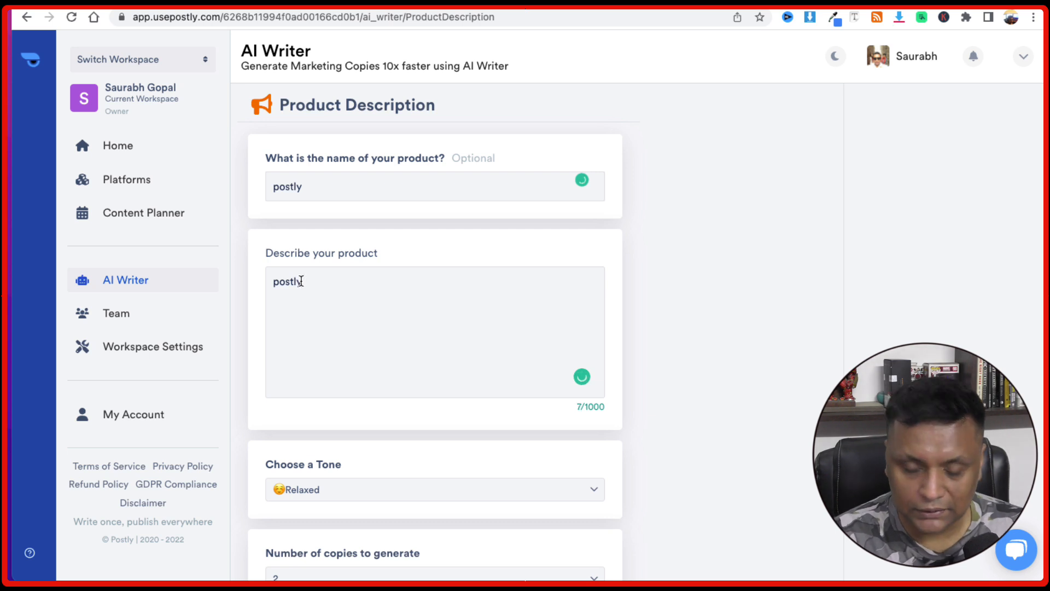
type(" is a soc")
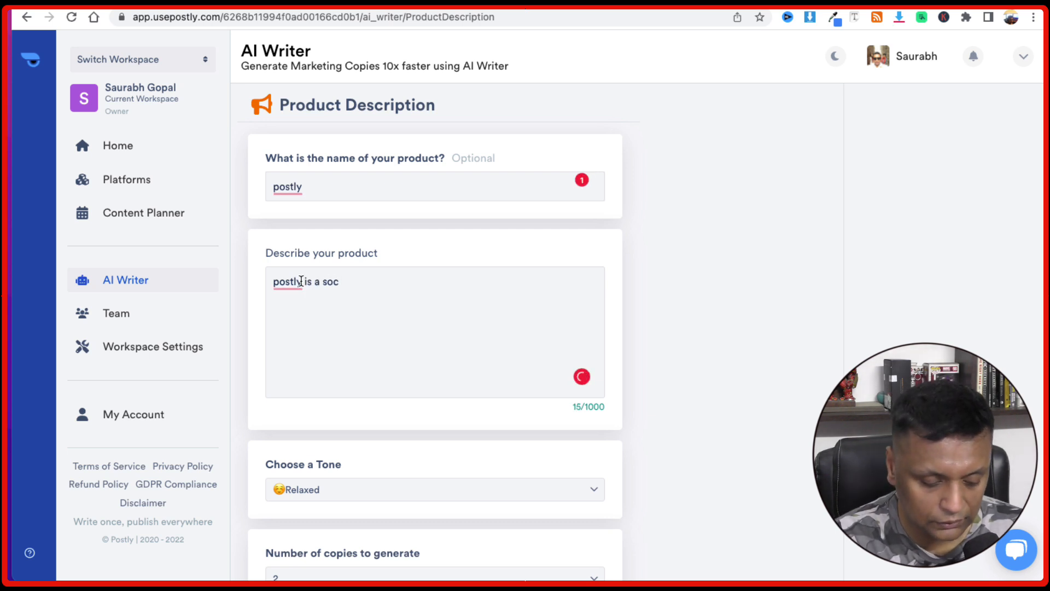
type("ia")
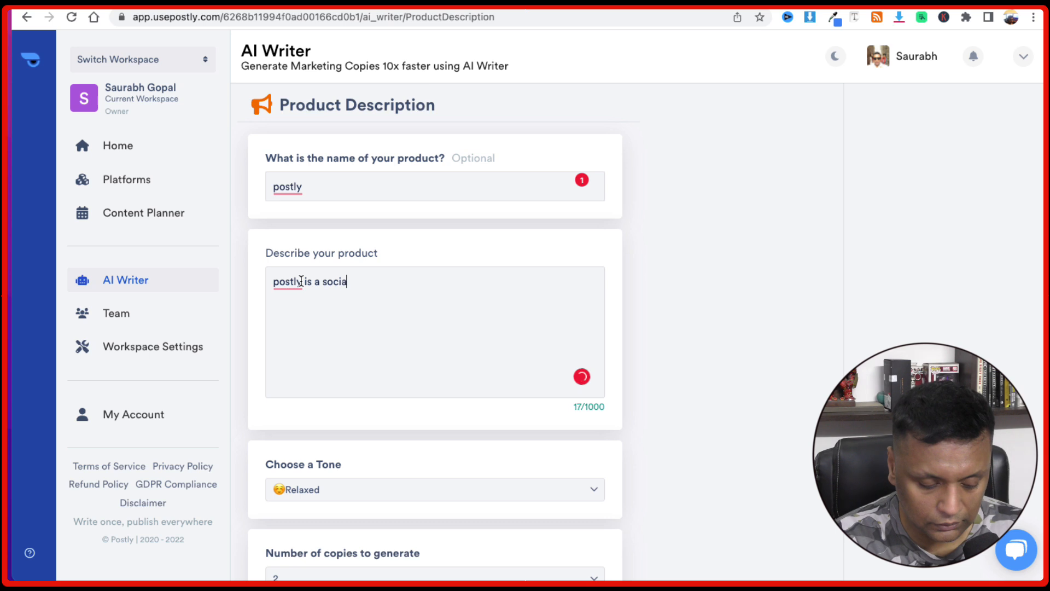
type("l media scheduler")
Step: Set the tone of the product description copy to Friendly
scroll(491, 389, "down", 2)
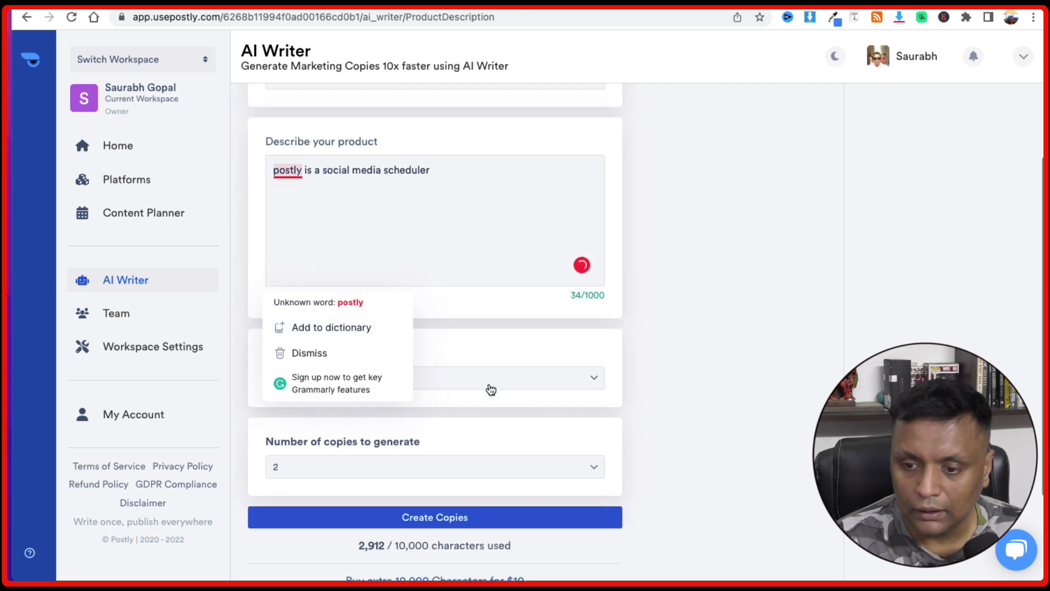
scroll(465, 340, "down", 2)
left_click(442, 257)
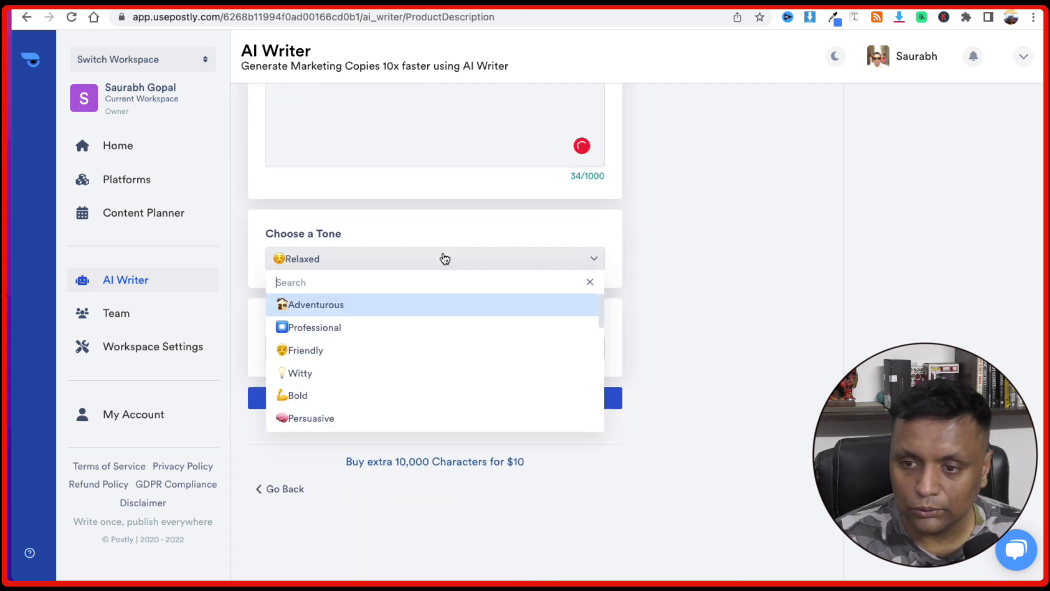
left_click(310, 350)
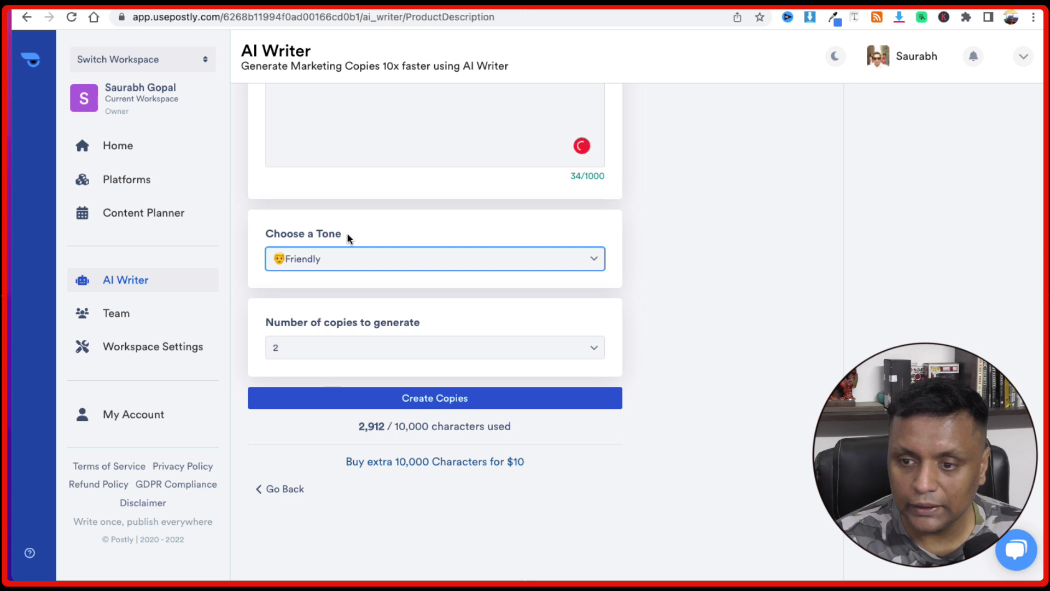
Step: Look through the available tones for the product description, keeping the current choice
left_click(346, 259)
scroll(453, 402, "down", 5)
scroll(453, 403, "down", 3)
scroll(638, 264, "down", 1)
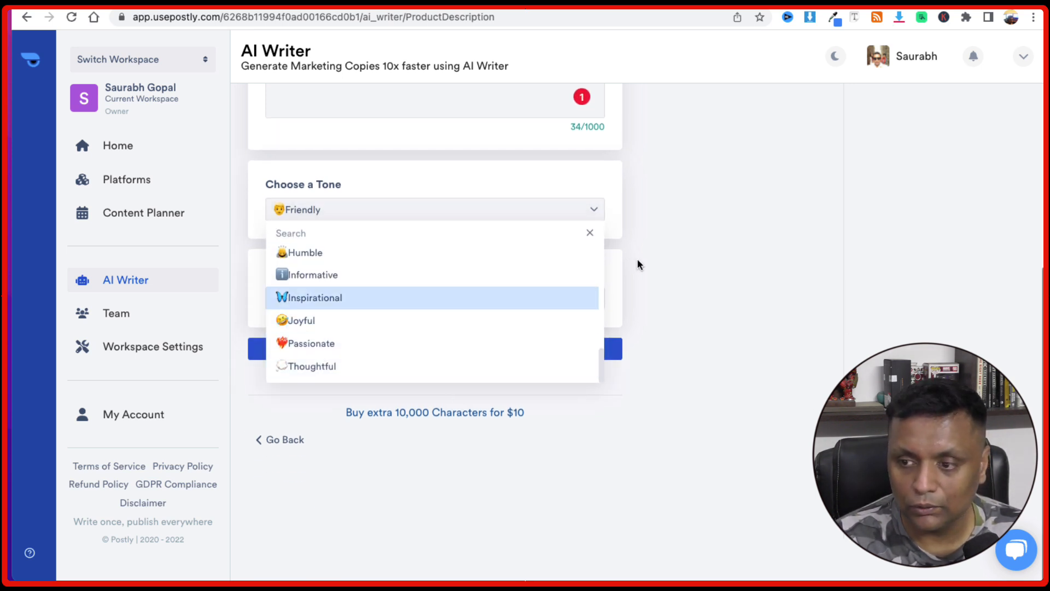
left_click(645, 267)
Step: Generate 3 copies of the product description with the AI Writer and review them
left_click(338, 304)
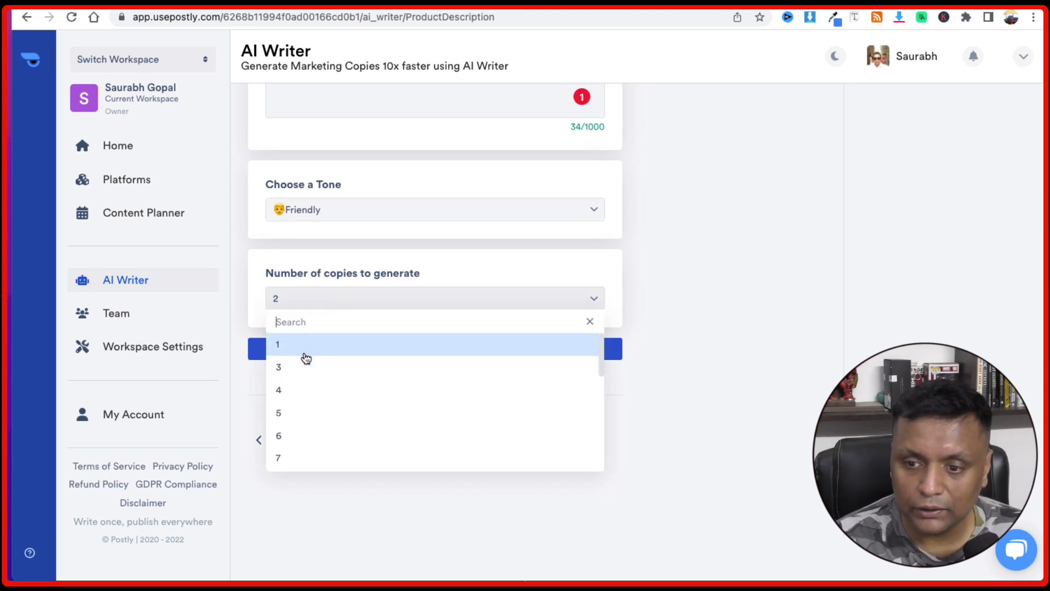
left_click(284, 375)
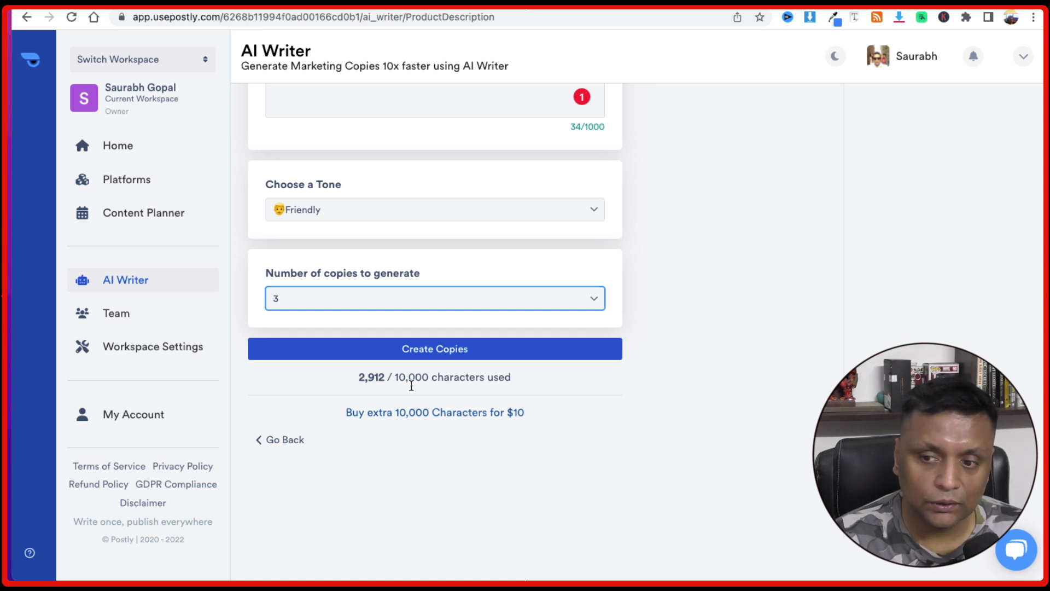
left_click(343, 357)
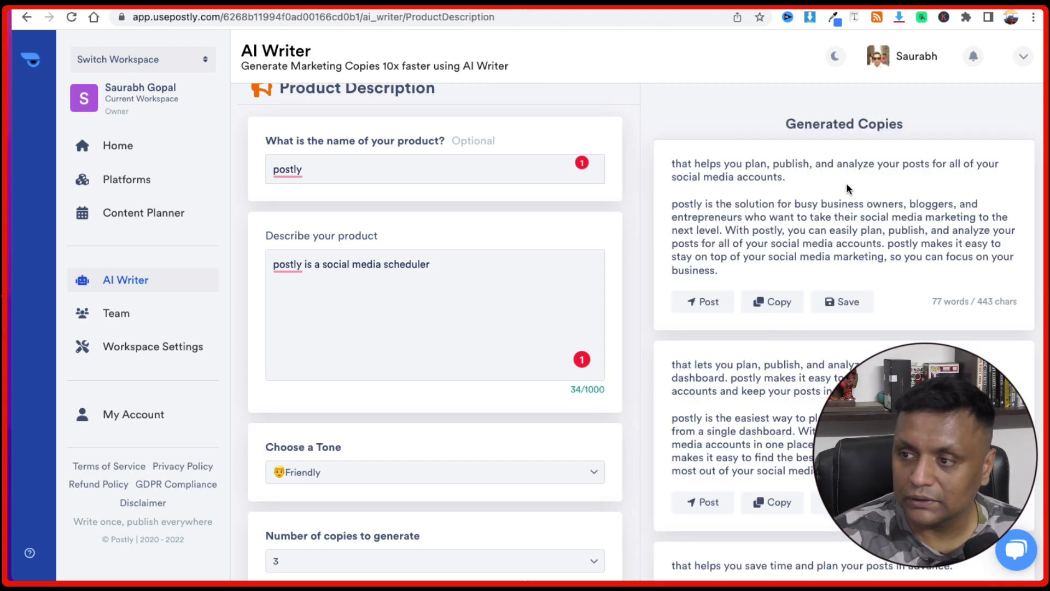
scroll(792, 358, "down", 5)
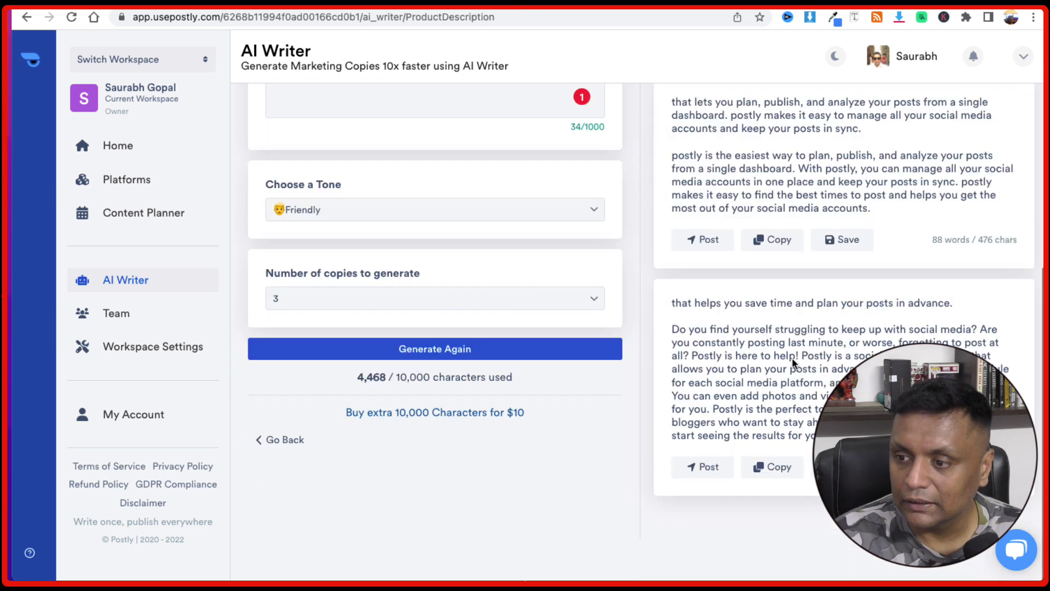
scroll(793, 358, "up", 5)
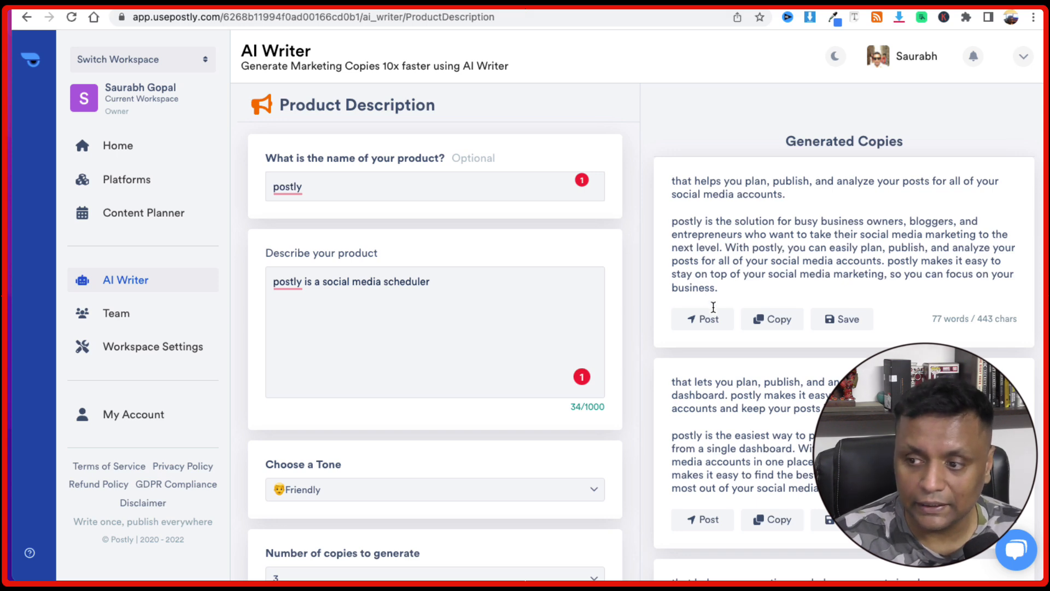
Step: Send the first generated copy to the post composer and set it to be posted now
left_click(708, 323)
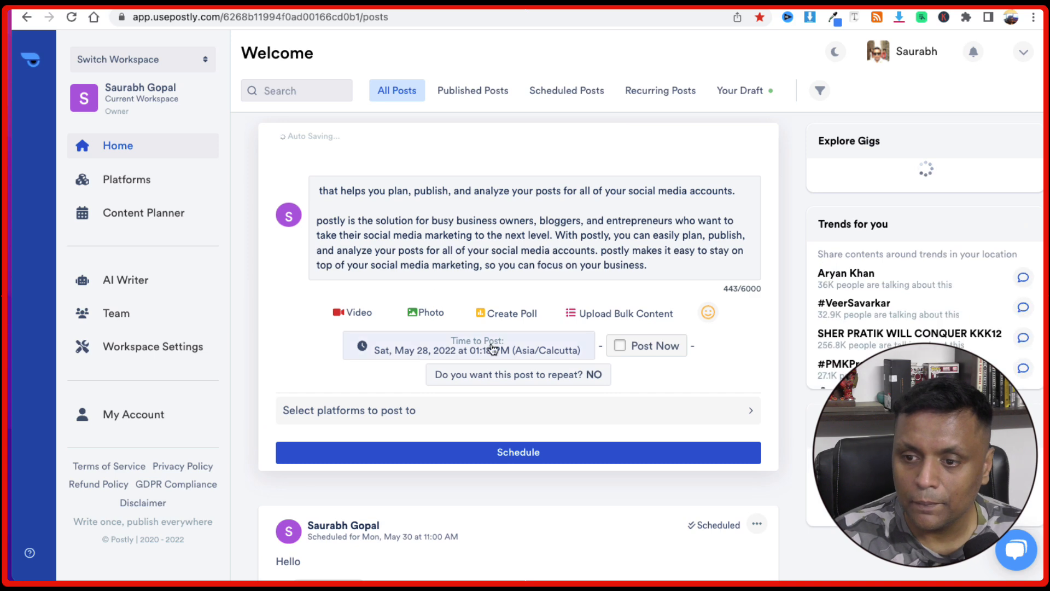
left_click(528, 351)
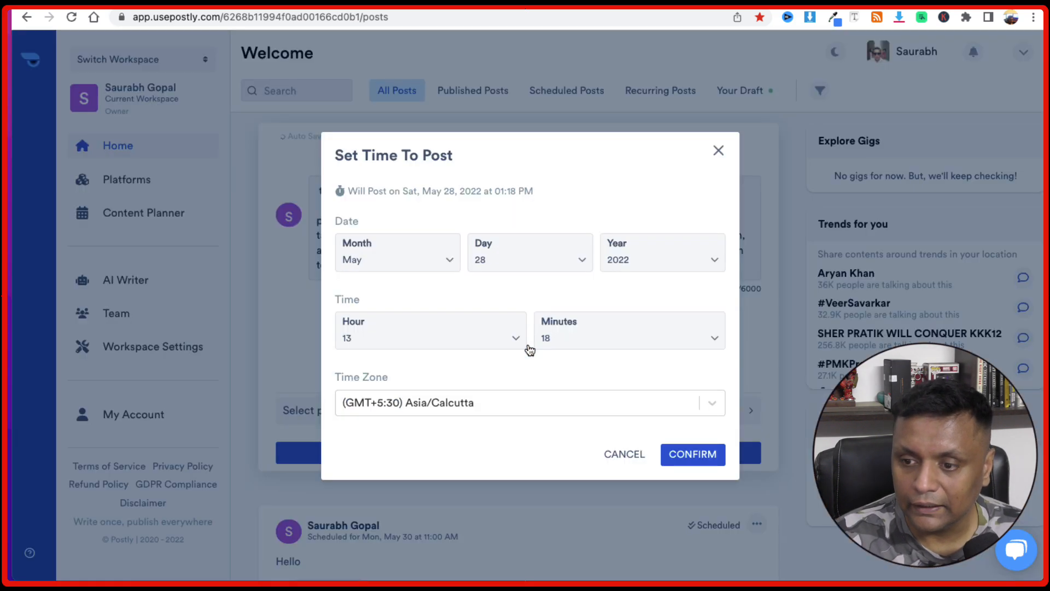
left_click(627, 453)
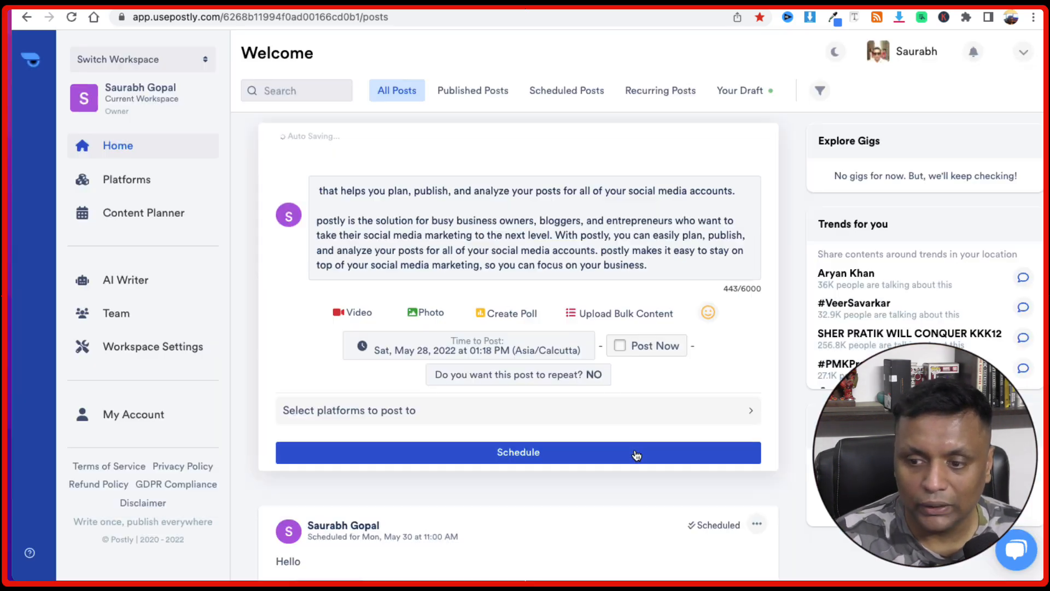
left_click(624, 347)
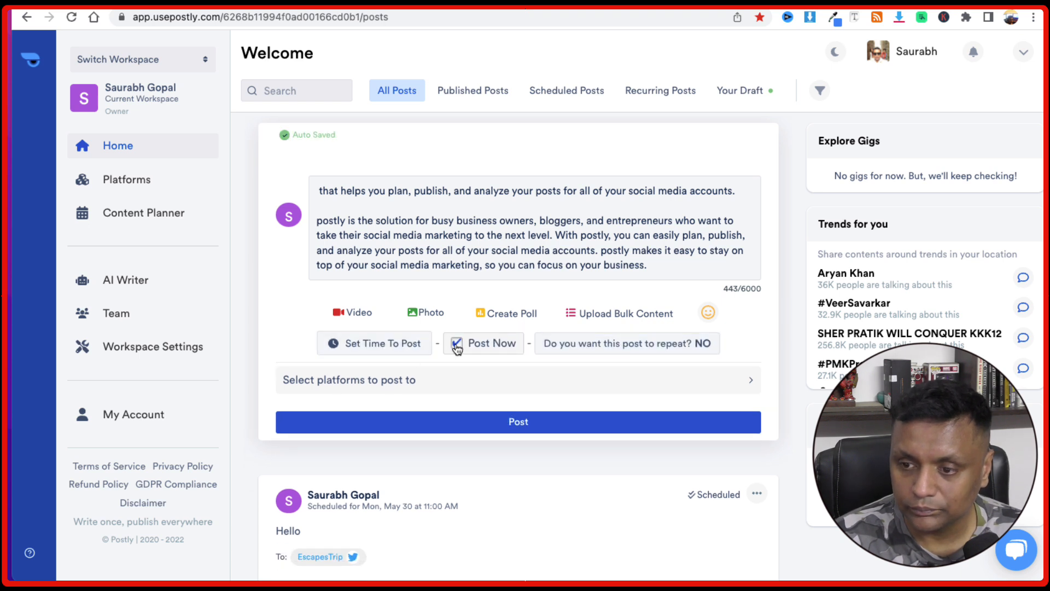
Step: Look through the connected YouTube, Facebook, Twitter and Instagram audiences for the post, and exit without saving a selection
left_click(446, 382)
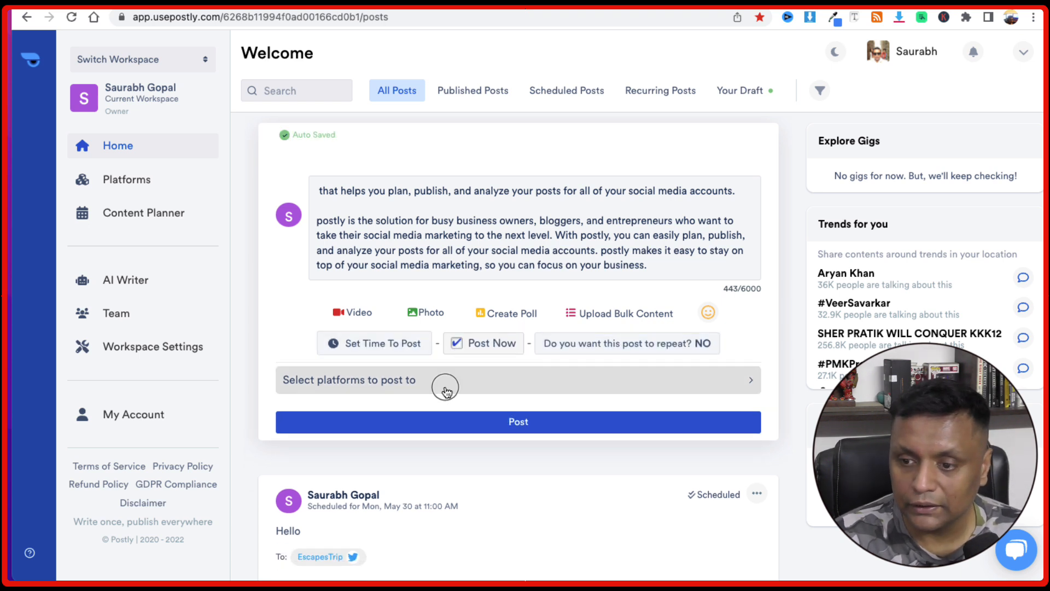
scroll(489, 395, "down", 4)
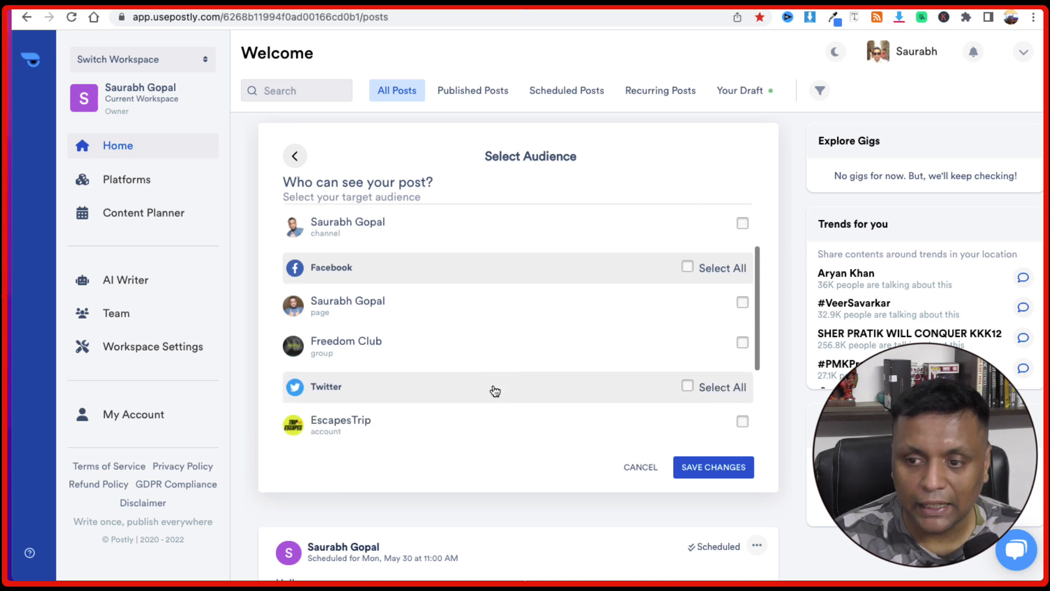
scroll(495, 391, "down", 3)
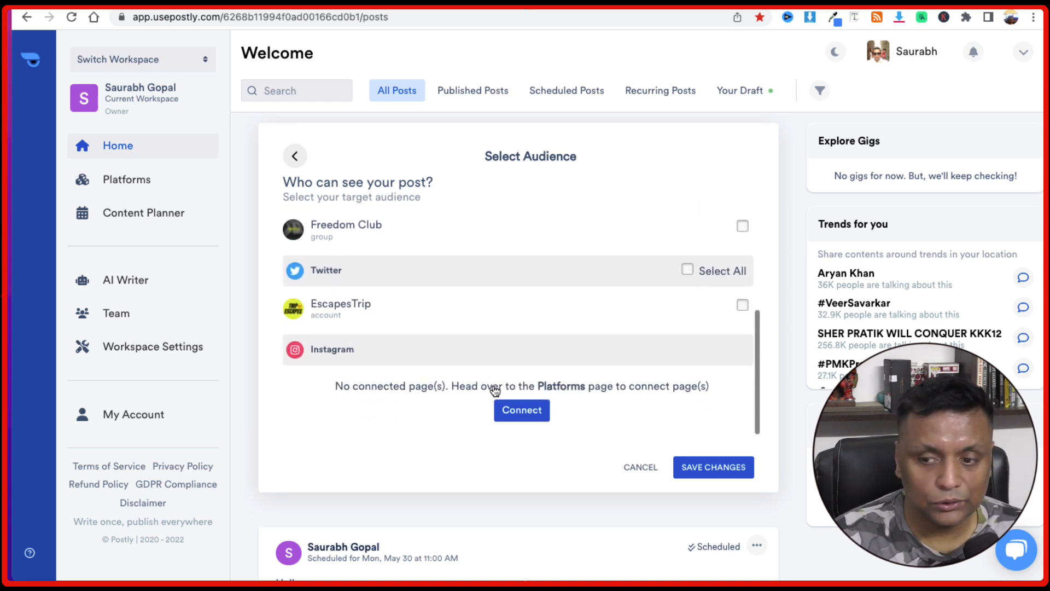
scroll(495, 390, "up", 7)
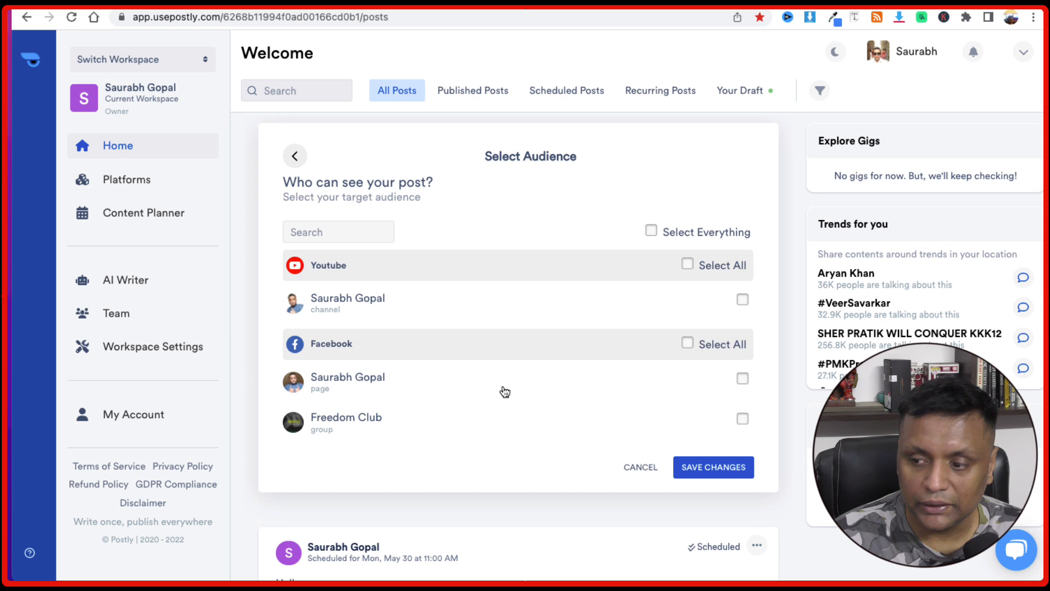
left_click(636, 466)
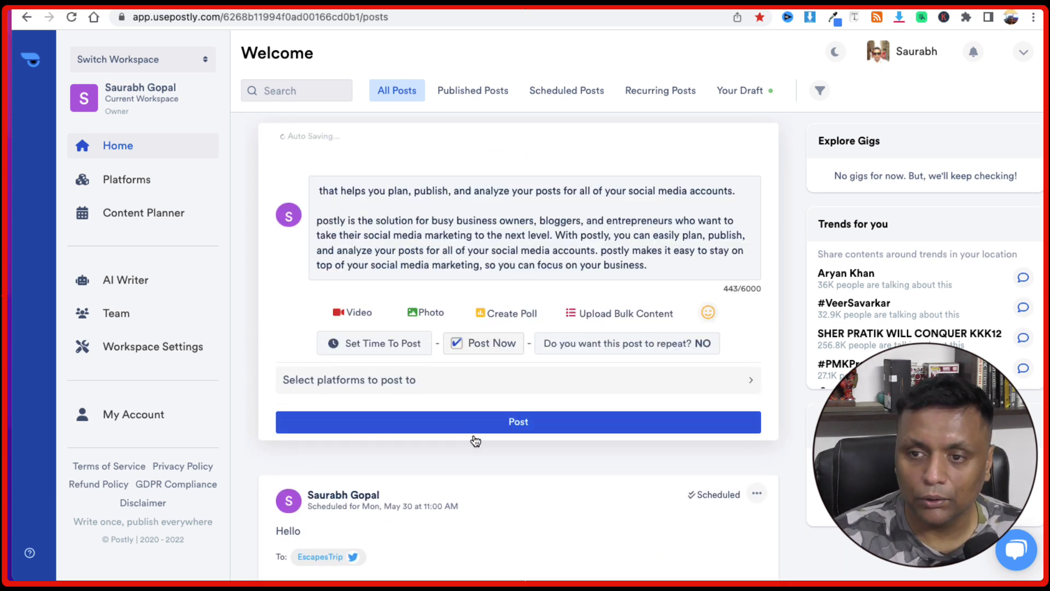
Step: Open the workspace's Team page
left_click(139, 321)
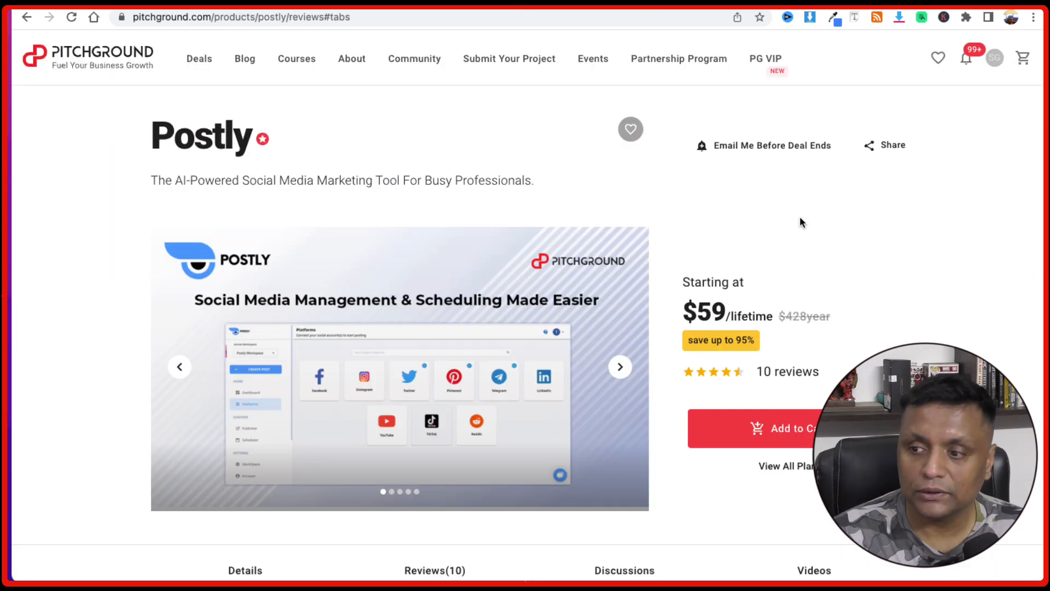
Step: Examine Plan A's lifetime price, account limits and refund policy on Postly's PitchGround deal page
scroll(803, 218, "down", 3)
scroll(804, 221, "down", 5)
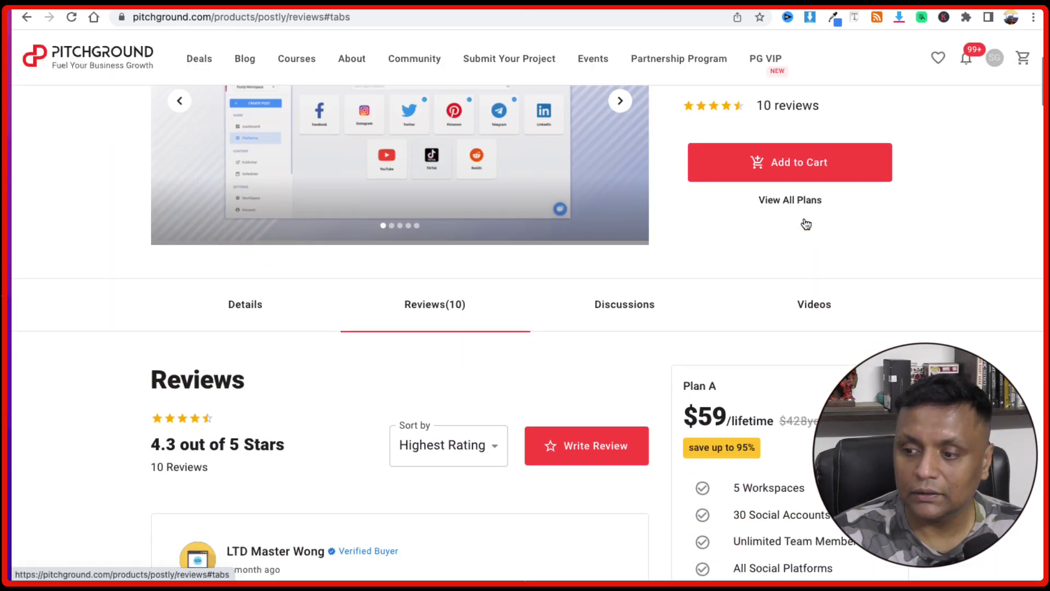
scroll(804, 221, "down", 3)
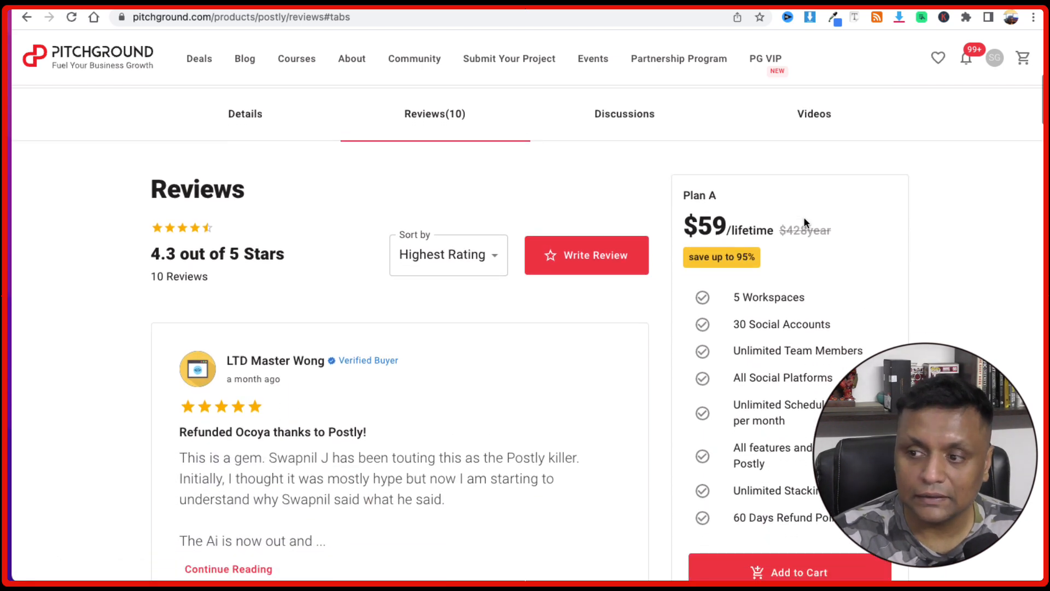
scroll(804, 221, "up", 1)
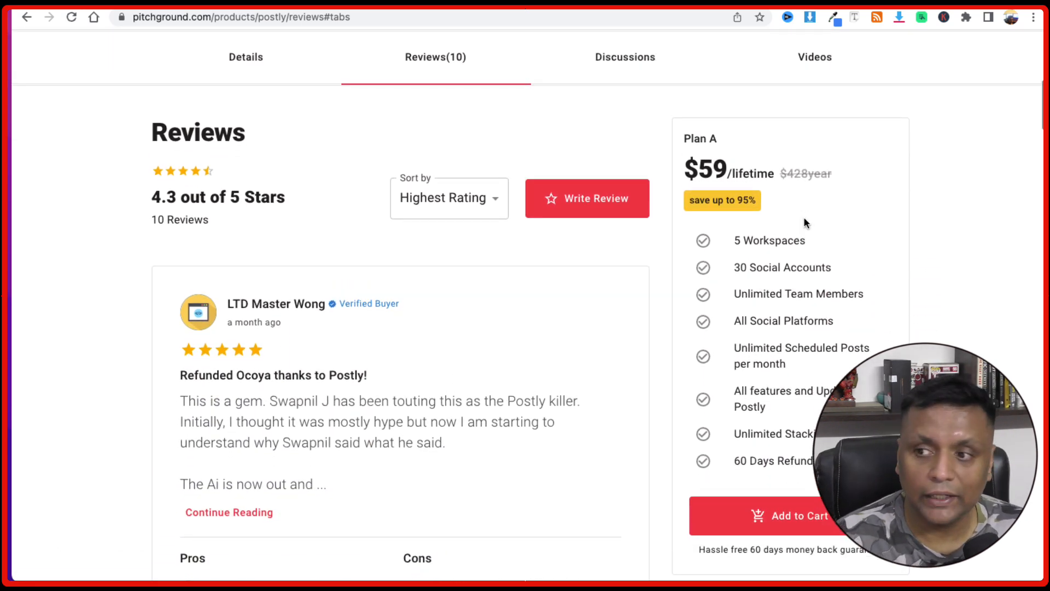
scroll(804, 222, "down", 5)
scroll(805, 222, "up", 5)
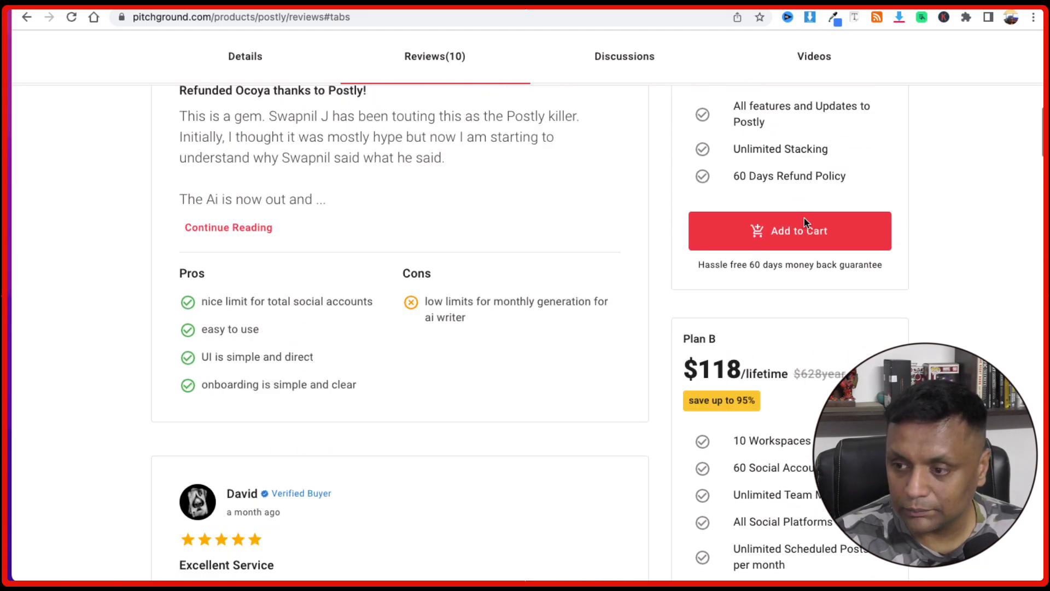
scroll(805, 221, "down", 1)
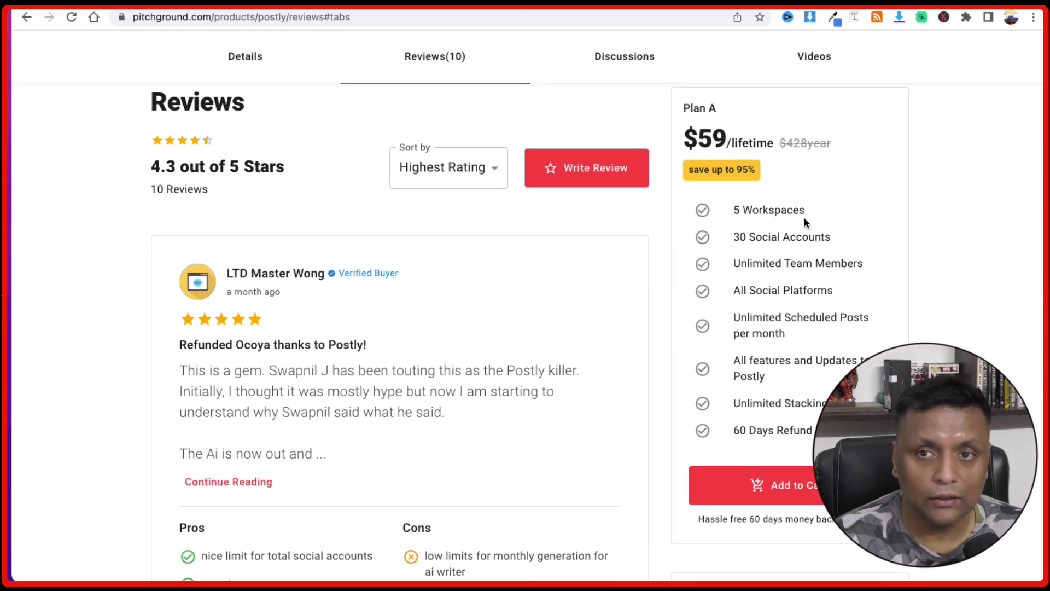
scroll(804, 222, "down", 1)
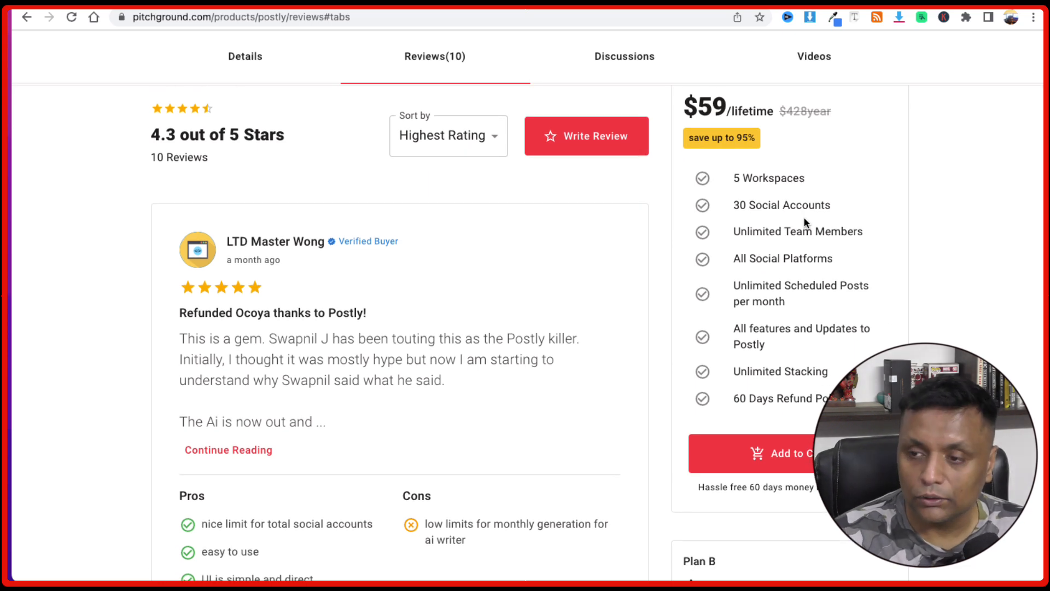
scroll(805, 221, "up", 2)
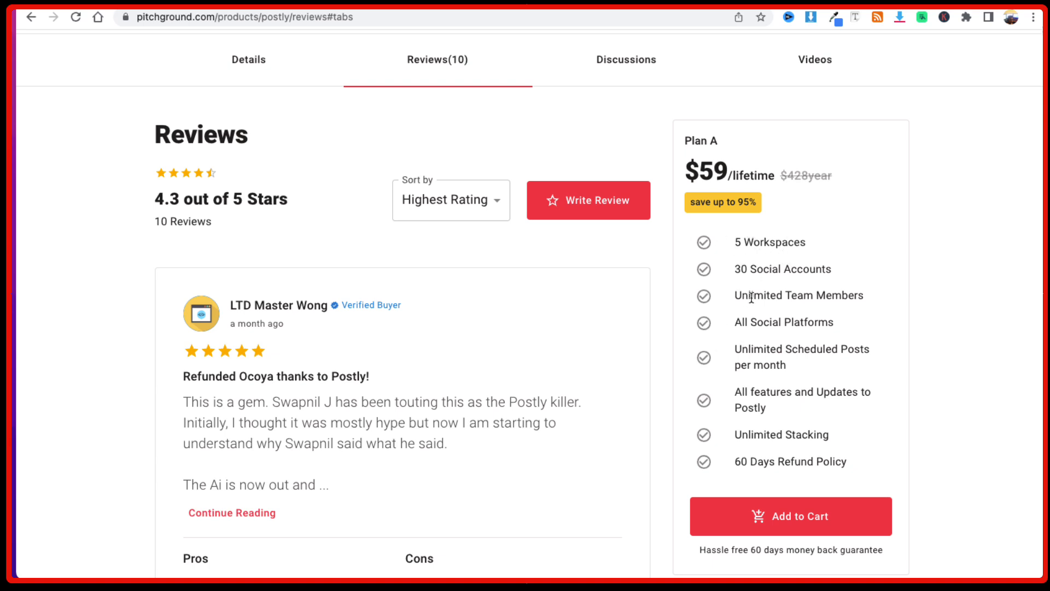
scroll(773, 298, "down", 4)
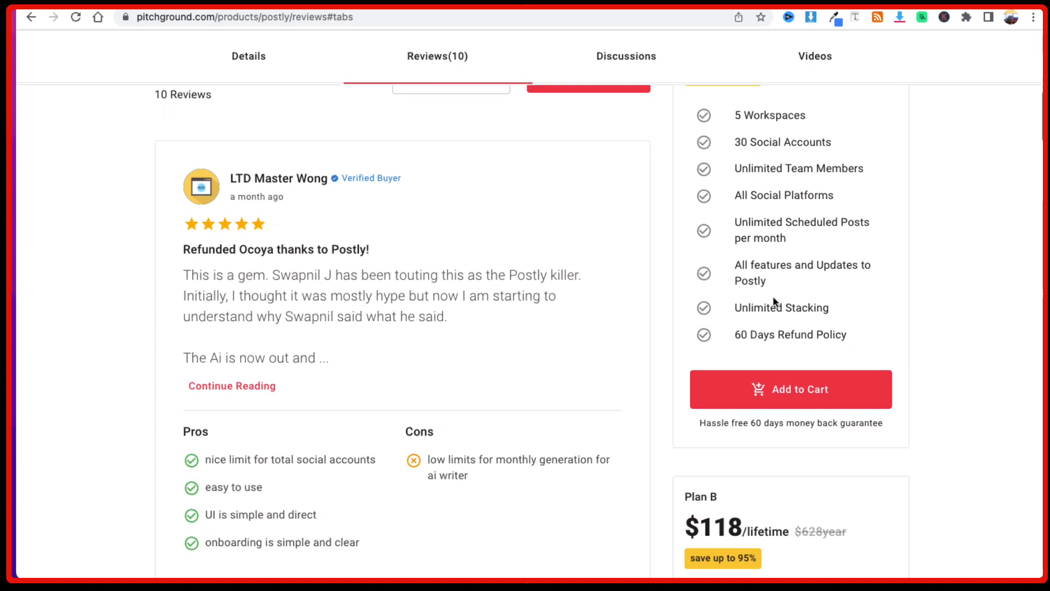
scroll(751, 182, "up", 3)
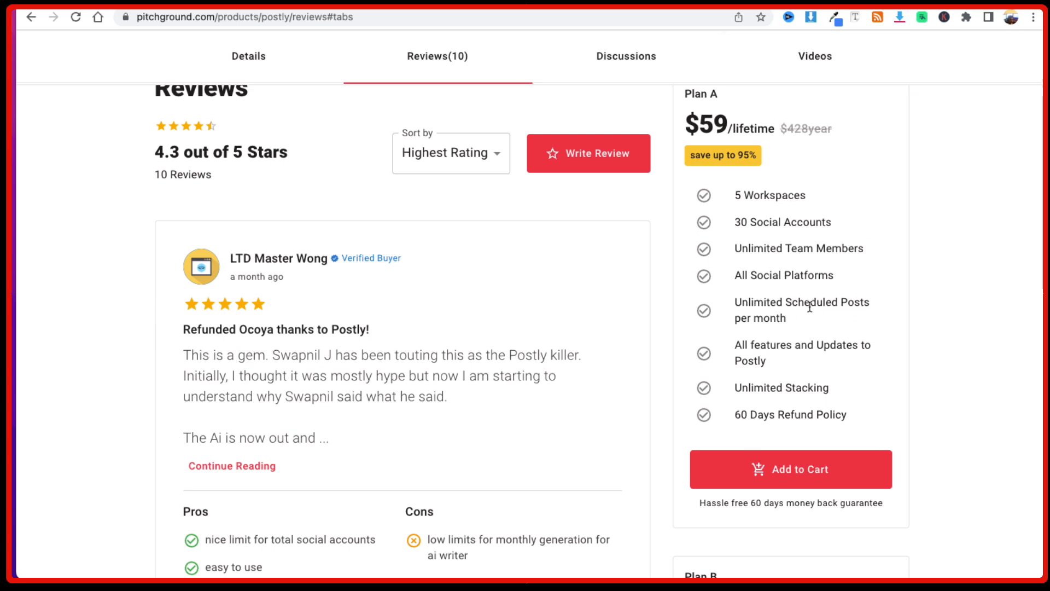
scroll(771, 320, "down", 3)
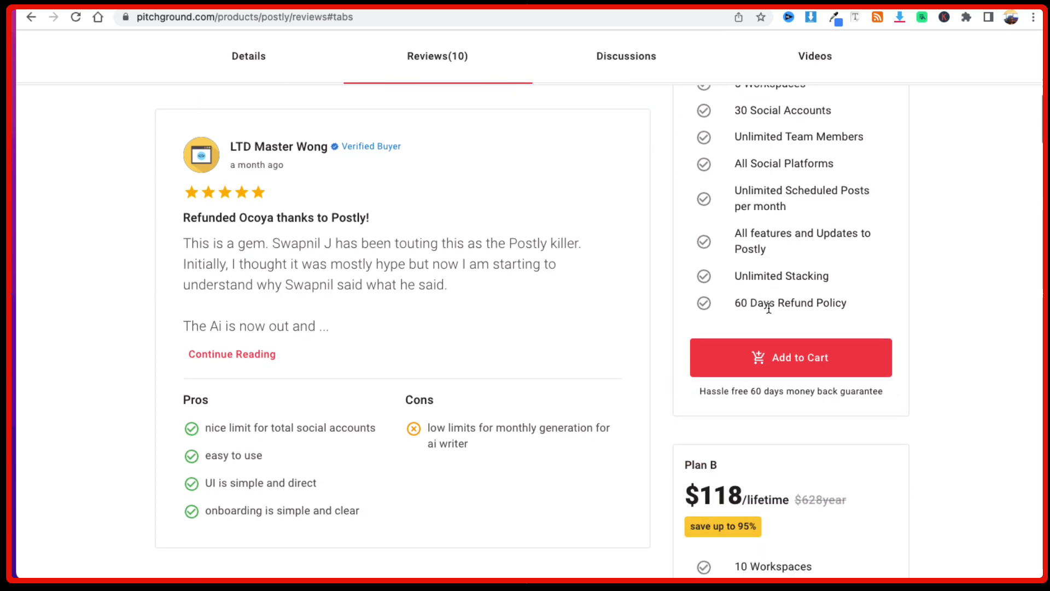
scroll(769, 308, "down", 3)
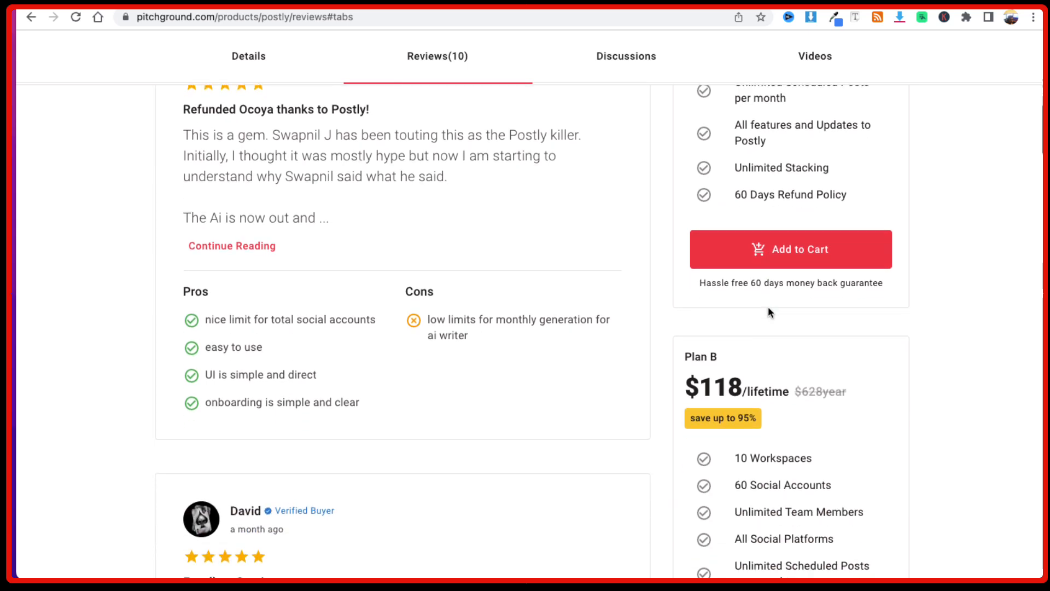
Step: Compare the prices, workspaces and social account limits of Plans B, C and D with Plan A
scroll(768, 312, "down", 3)
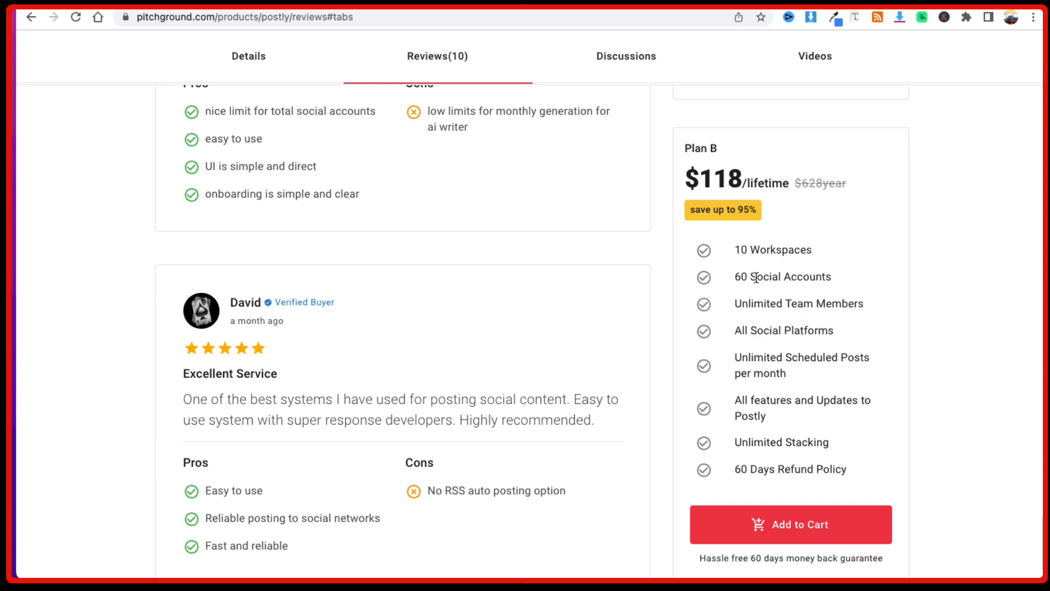
scroll(757, 277, "down", 8)
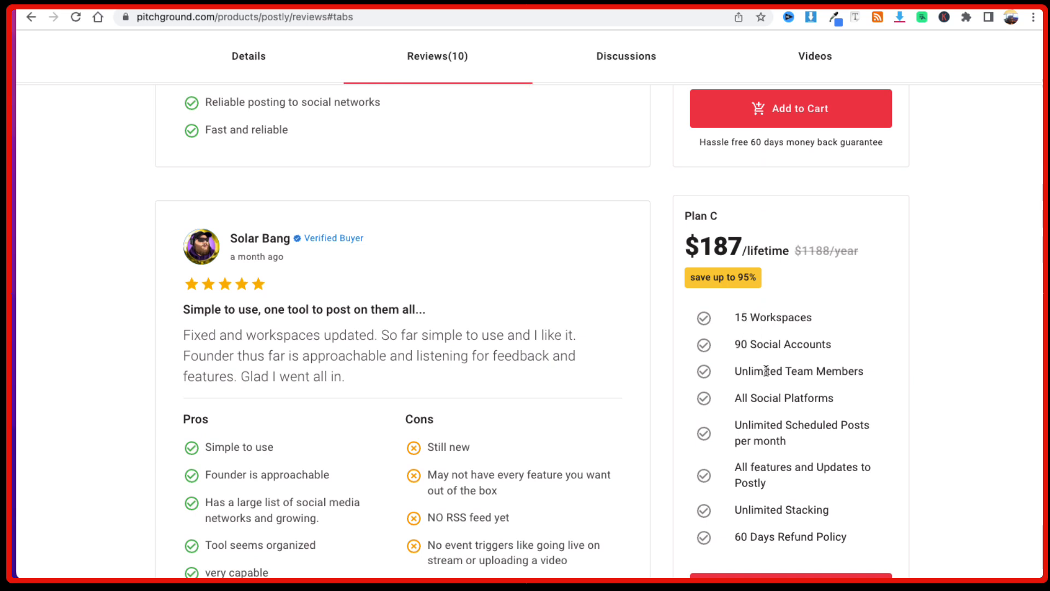
scroll(773, 364, "down", 3)
scroll(774, 365, "down", 8)
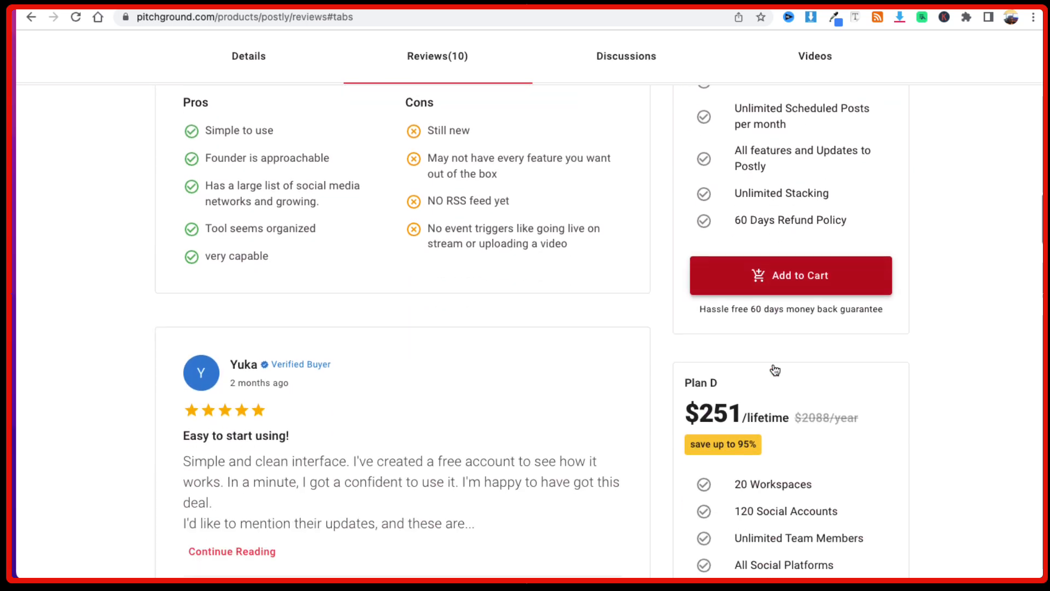
scroll(773, 365, "up", 5)
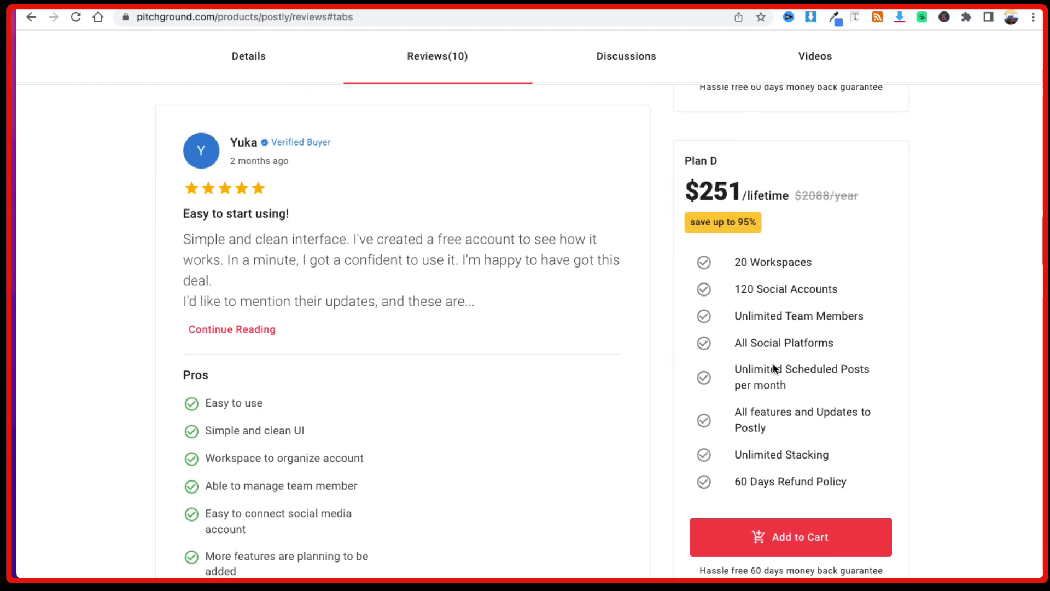
scroll(774, 364, "up", 4)
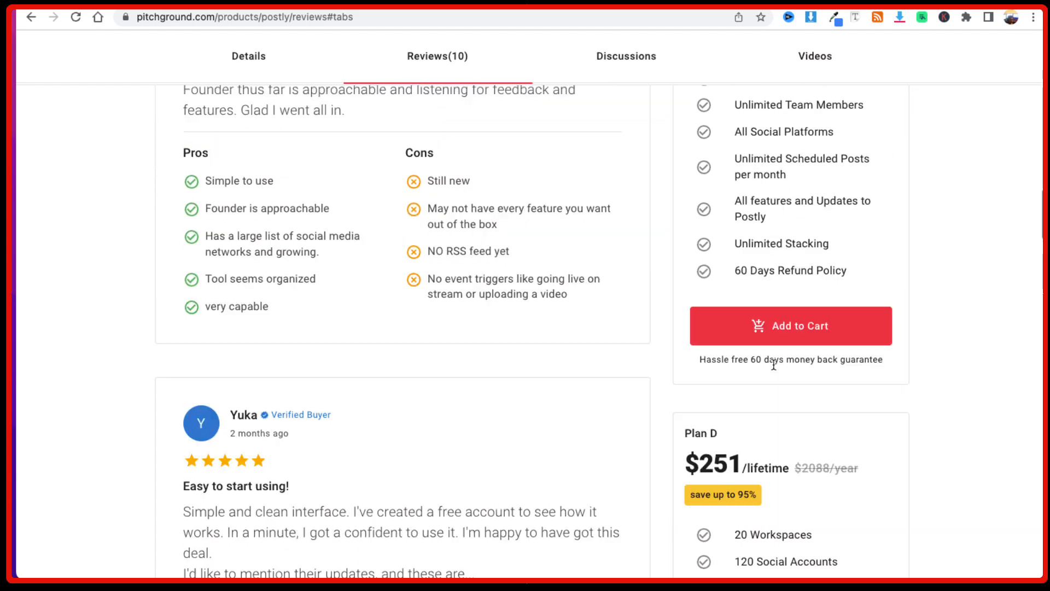
scroll(773, 366, "down", 5)
scroll(773, 367, "down", 3)
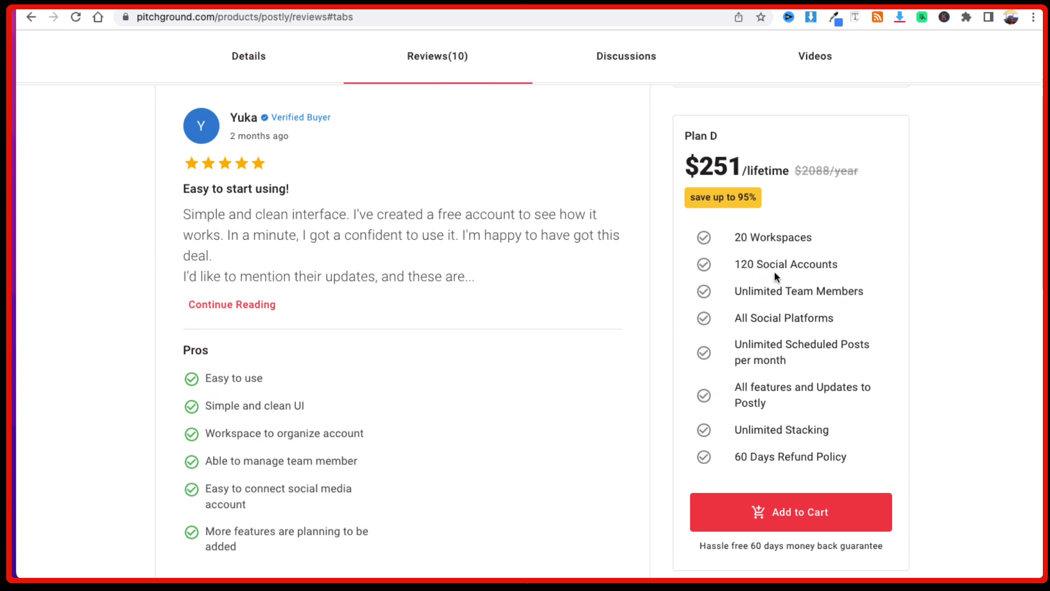
scroll(774, 271, "up", 14)
scroll(775, 272, "up", 20)
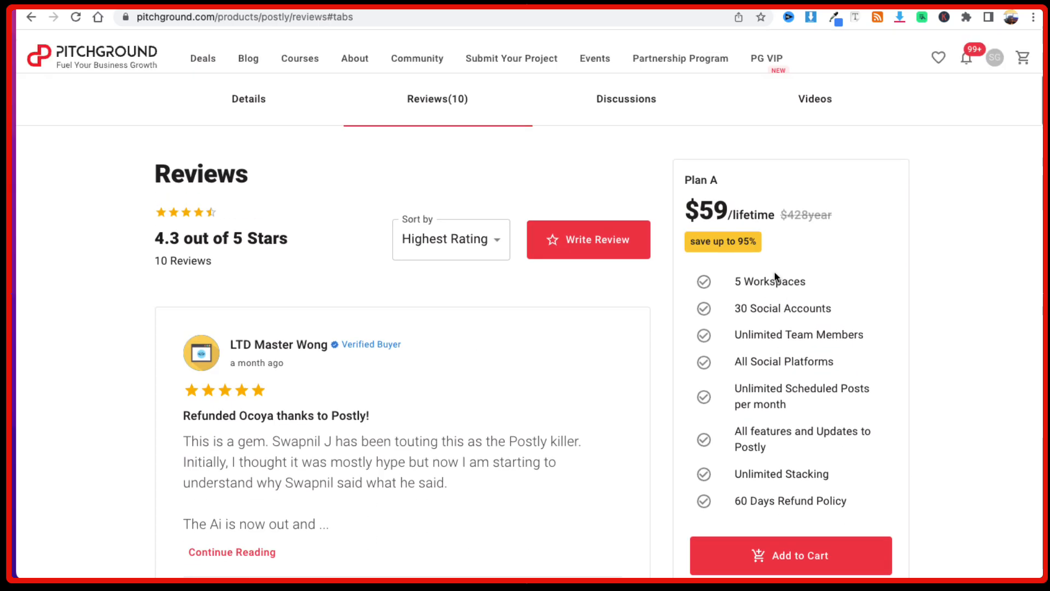
scroll(775, 273, "up", 2)
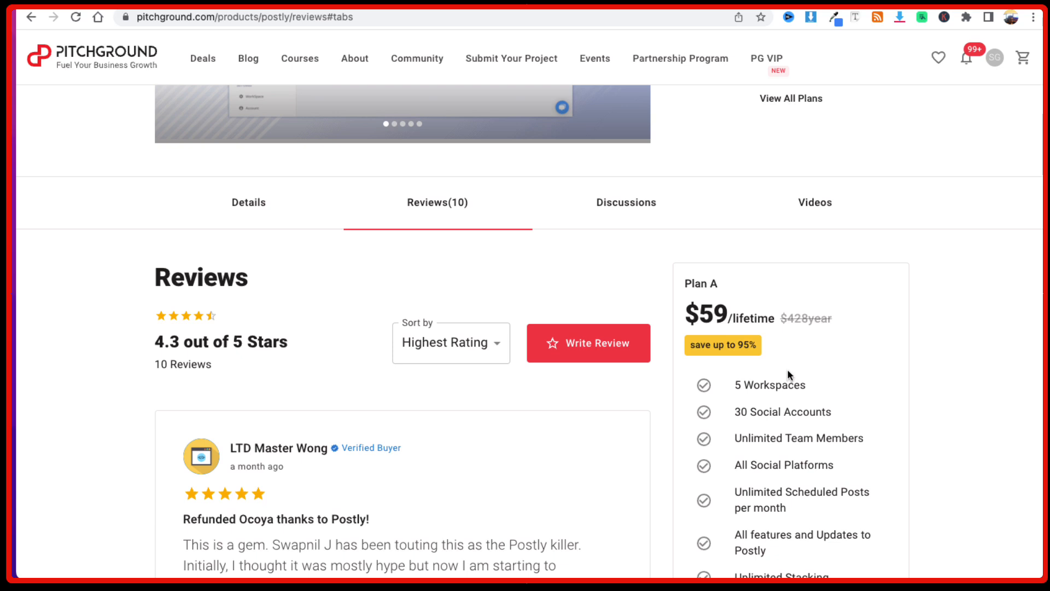
scroll(794, 366, "down", 3)
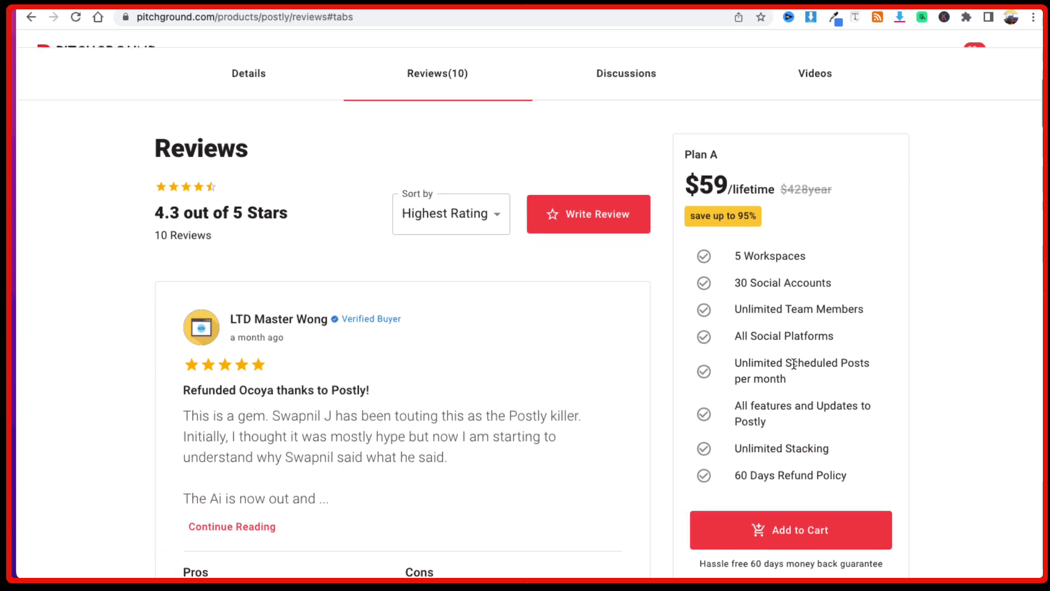